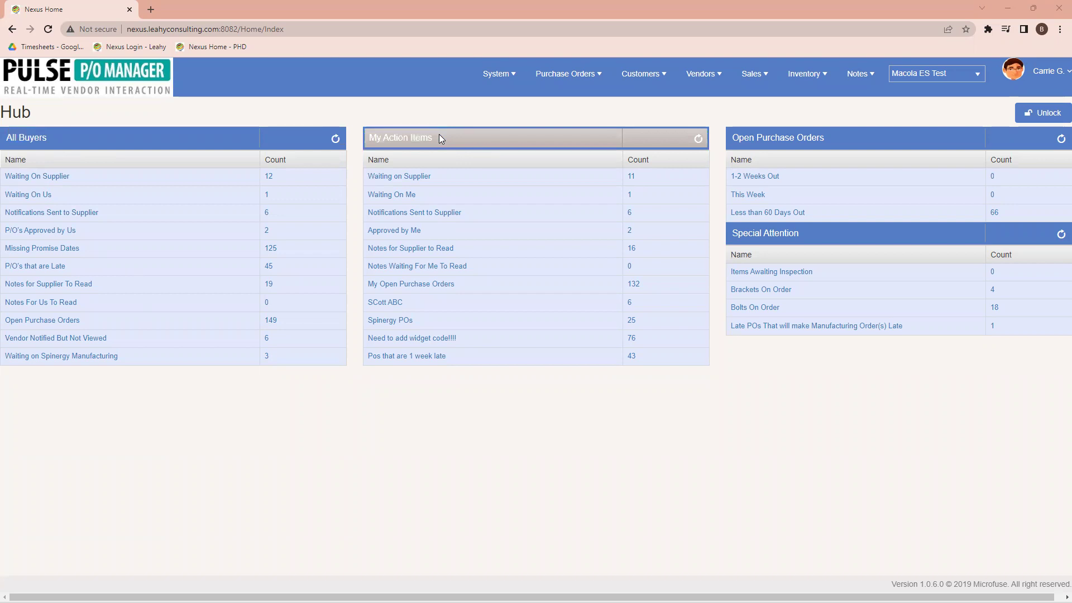
Step: From the supplier-waiting orders list, open the column visibility settings via the Order Date column menu
left_click(423, 184)
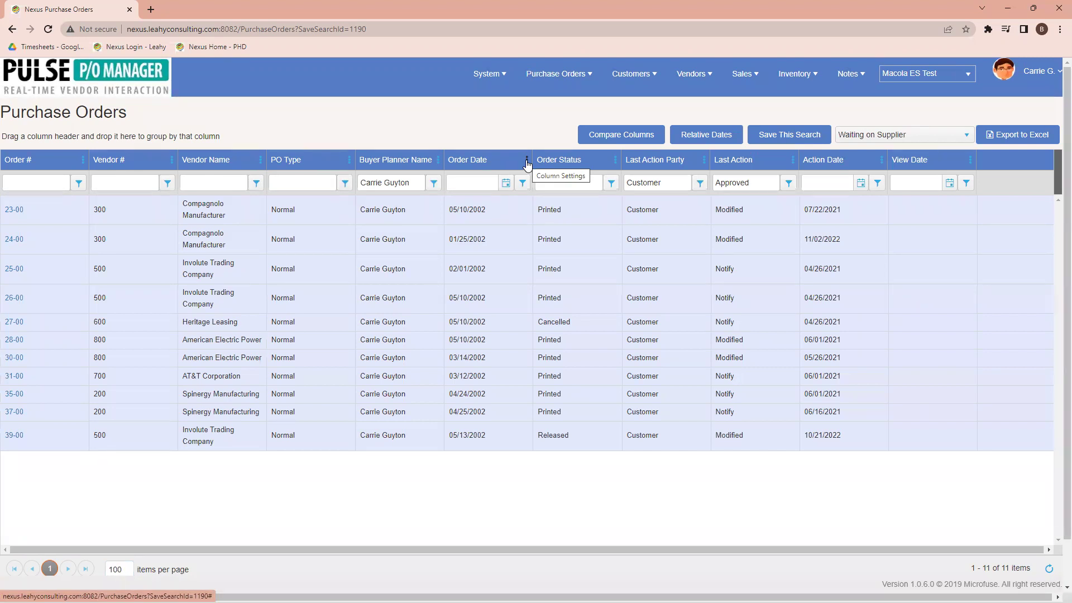
left_click(527, 162)
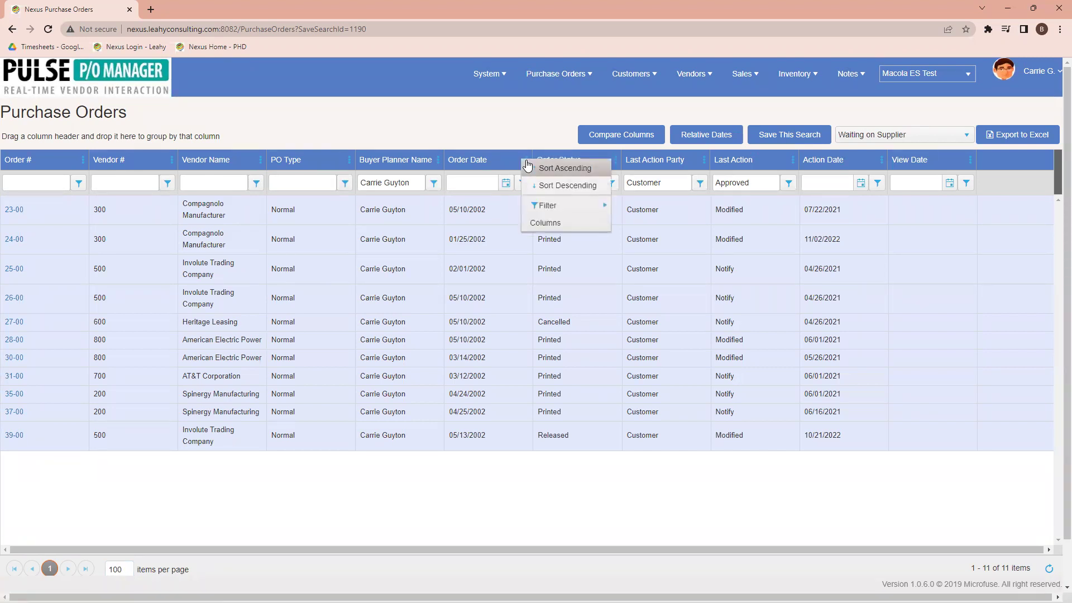
left_click(546, 224)
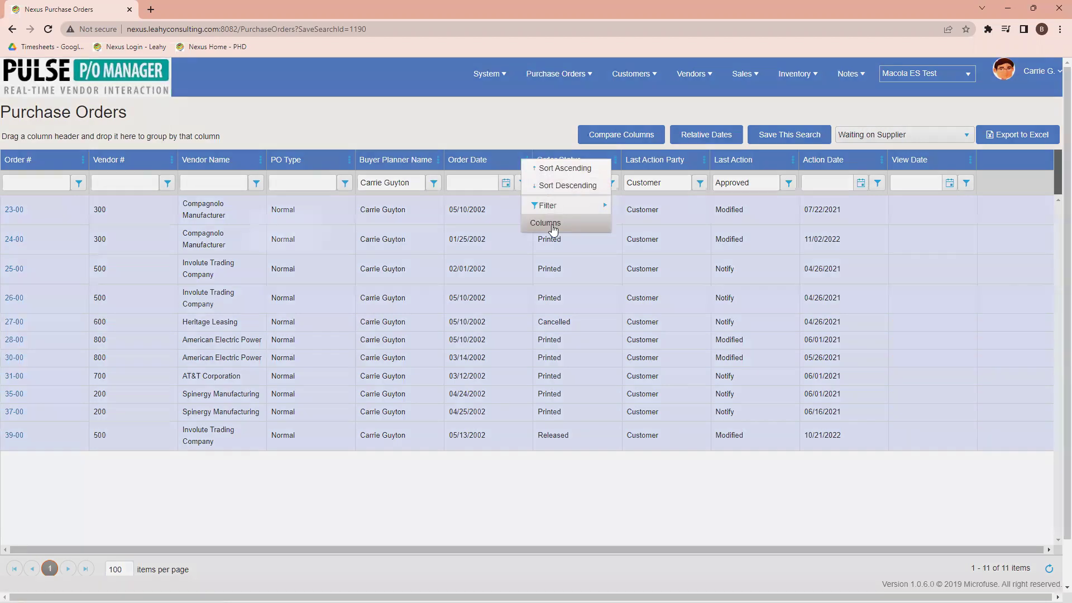
Step: Make the Order Weight field visible and move its column to the last position of the grid
left_click(607, 226)
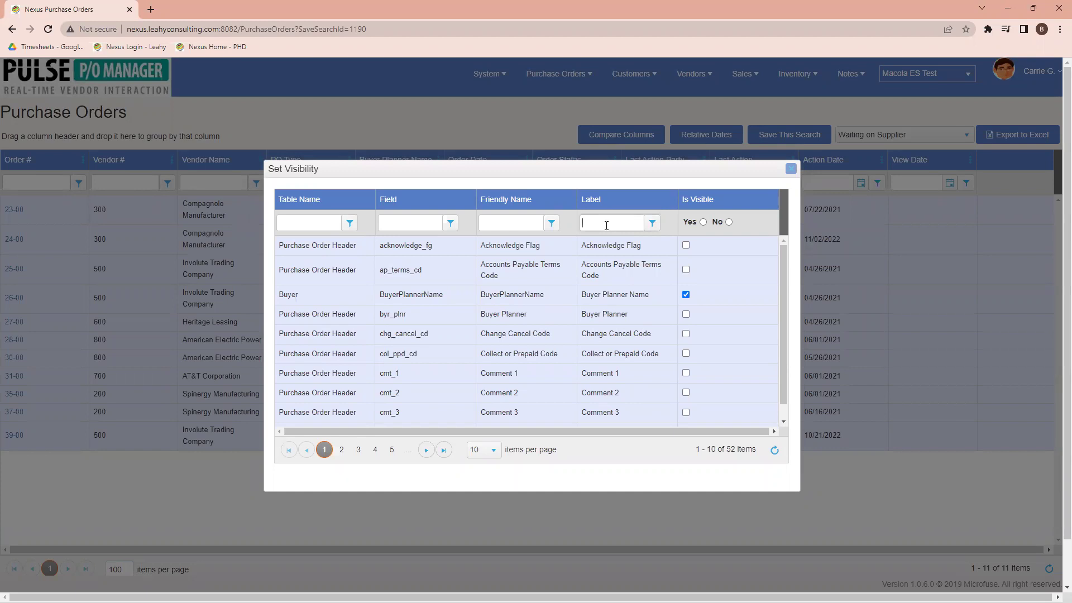
type("Order")
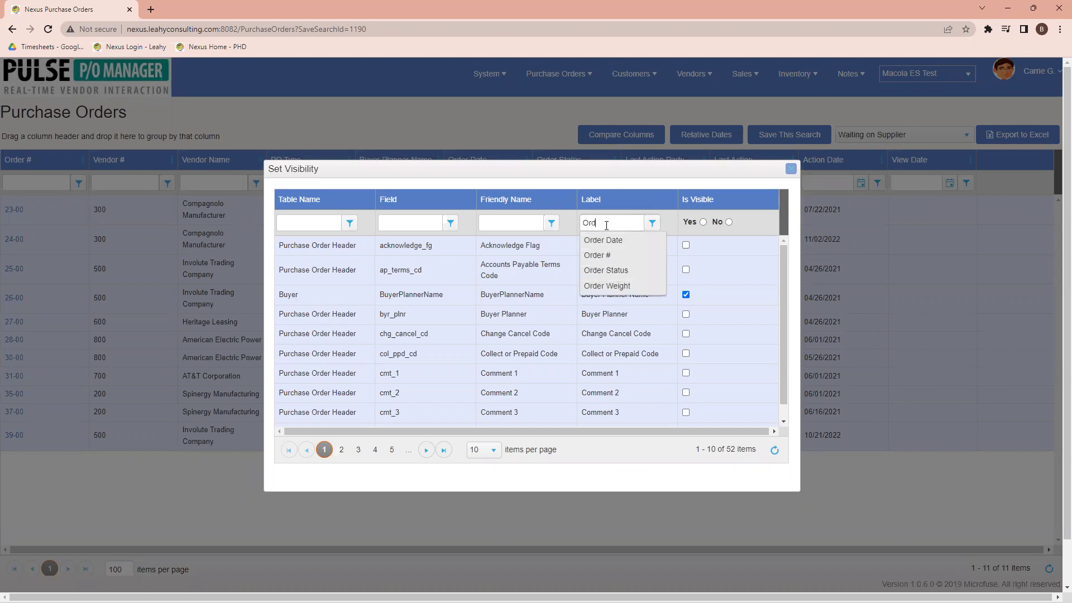
left_click(619, 286)
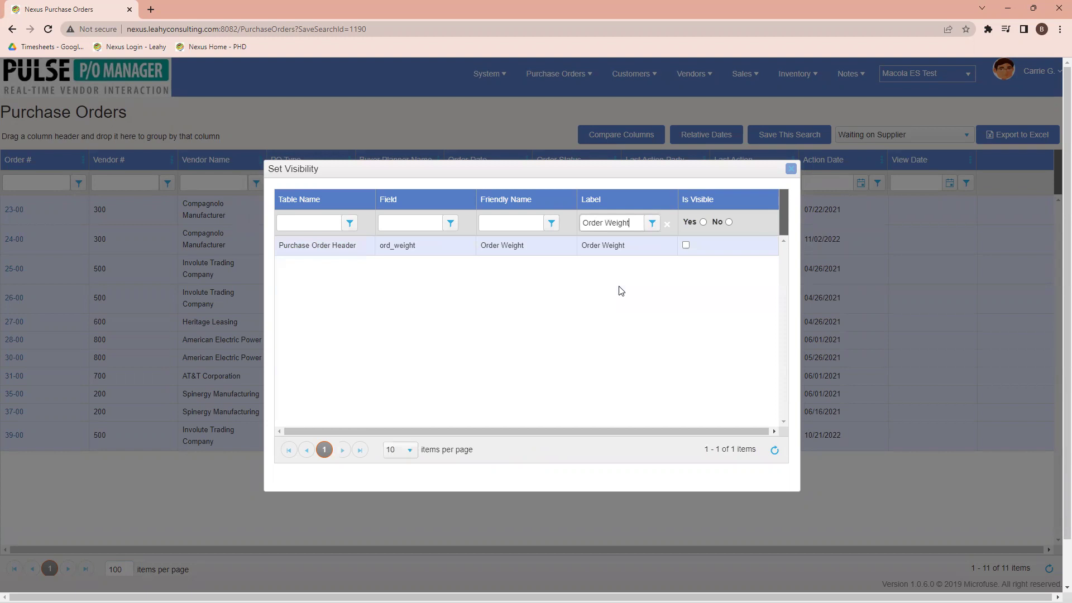
left_click(686, 245)
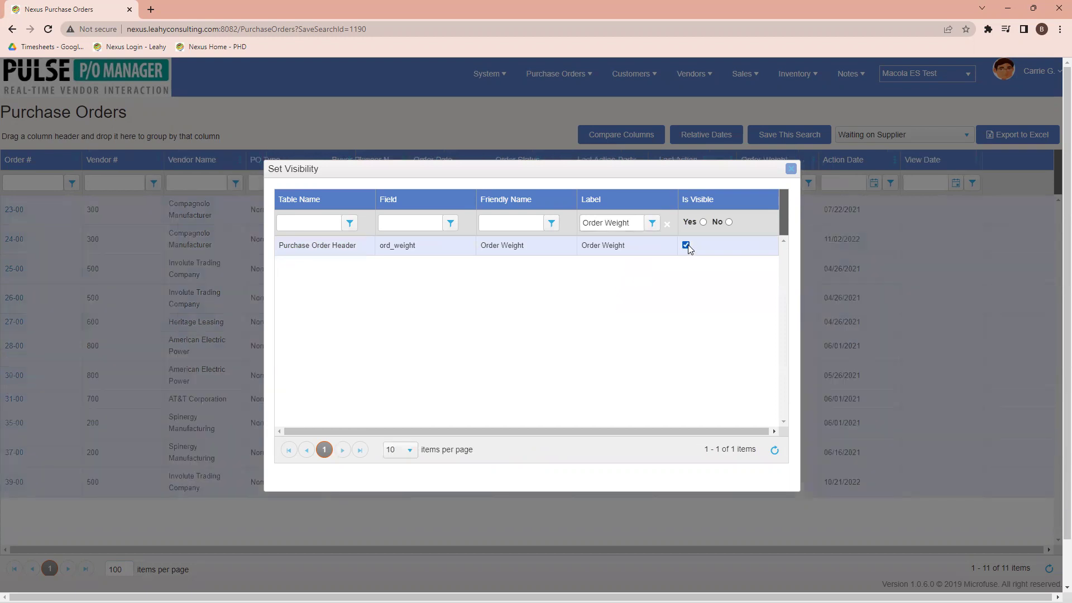
left_click(791, 170)
left_click_drag(768, 162, 984, 178)
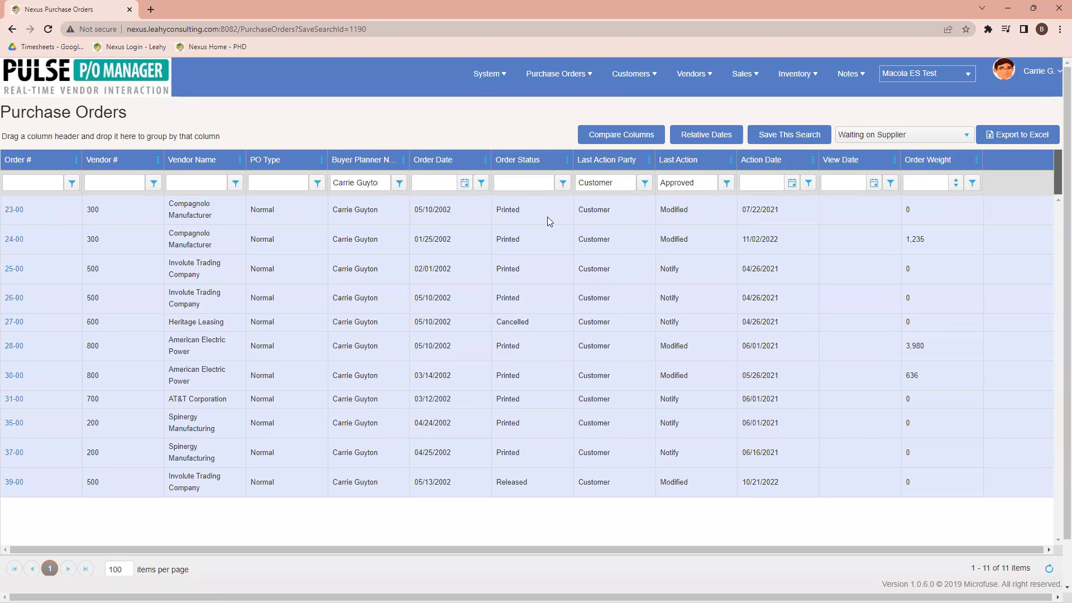
Step: Filter Vendor Name by 'comp' to Compagnolo Manufacturer, leaving orders 23-00 and 24-00
left_click(566, 160)
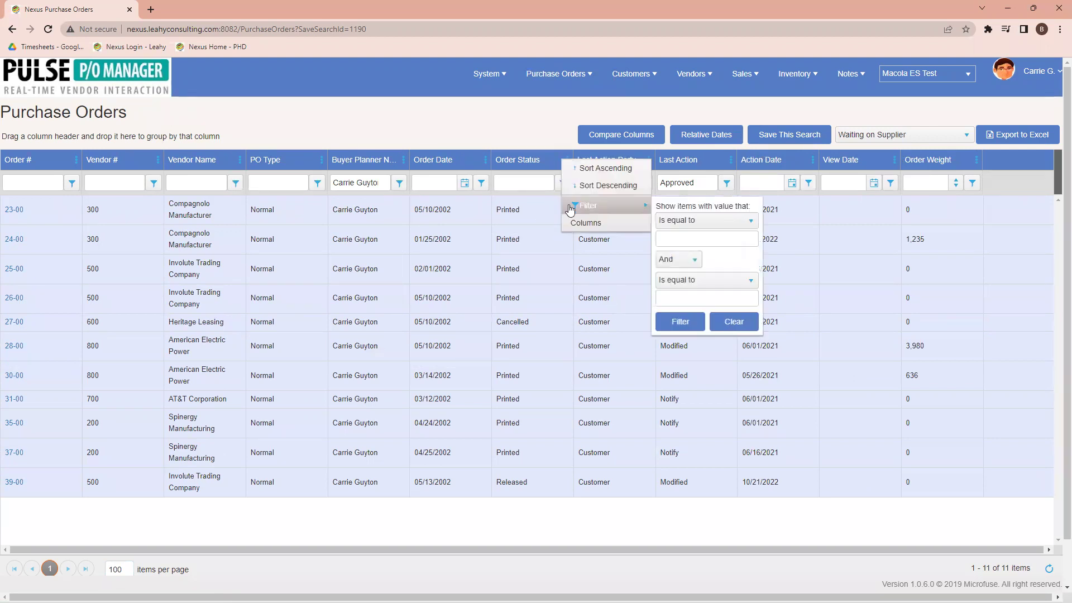
left_click(182, 183)
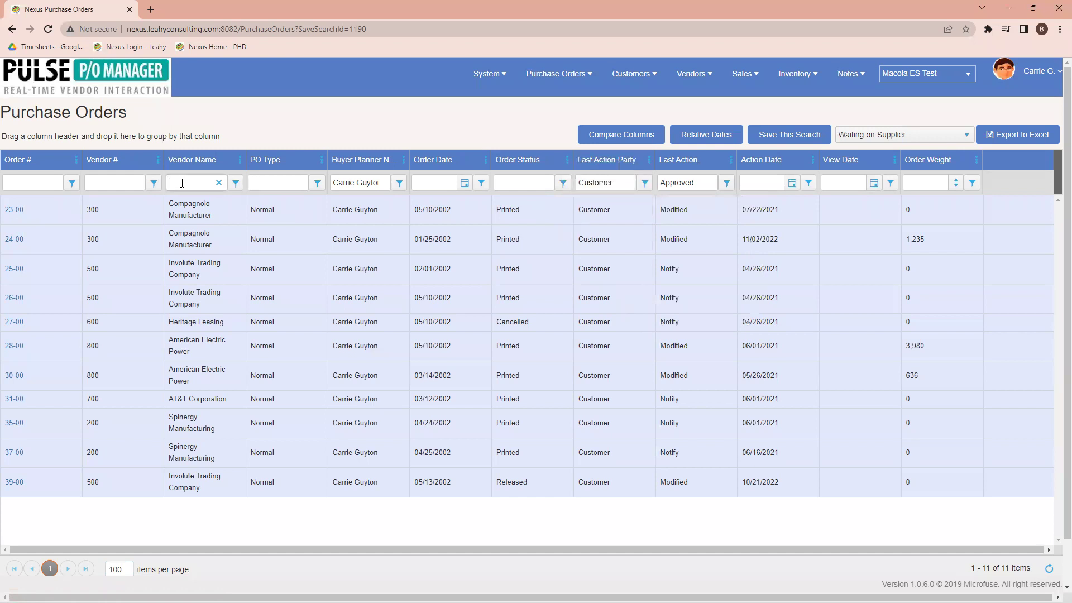
type("comp")
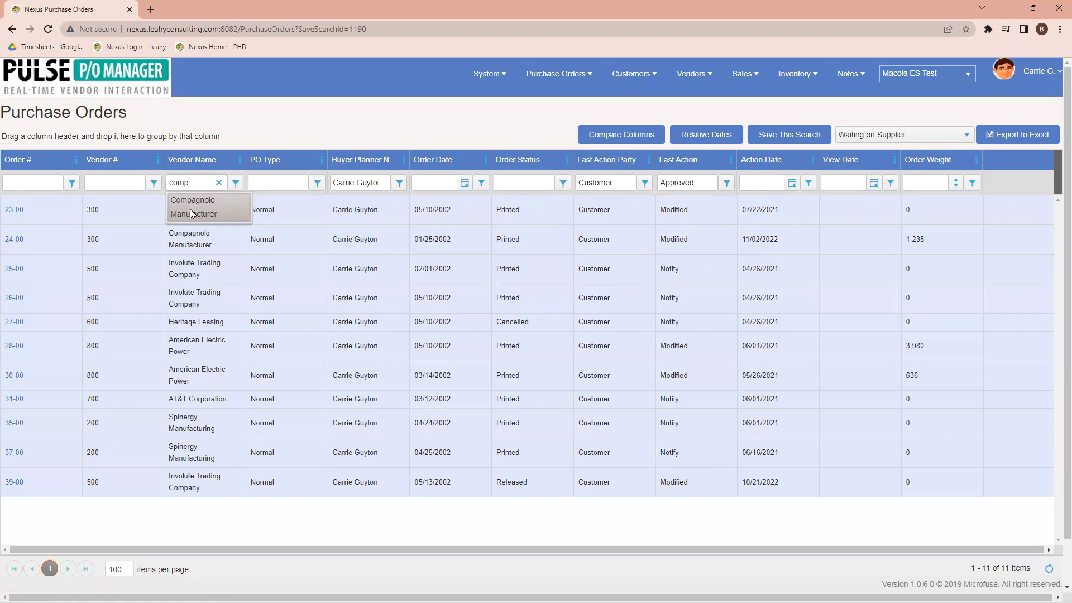
left_click(189, 209)
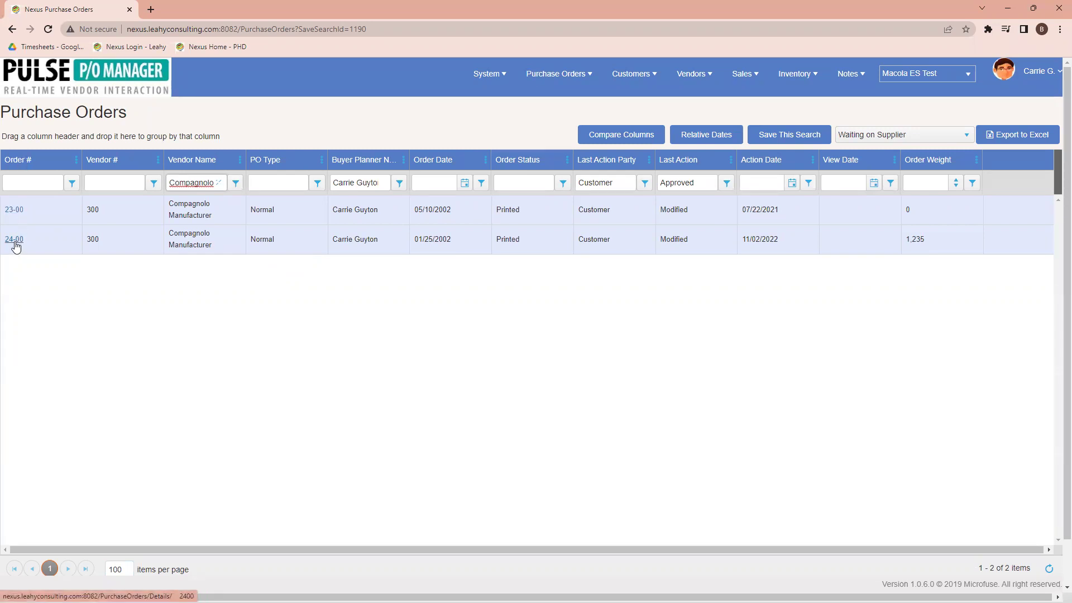
Step: Open order 24-00 and look over its company details and four lines totaling $621.0000
left_click(16, 240)
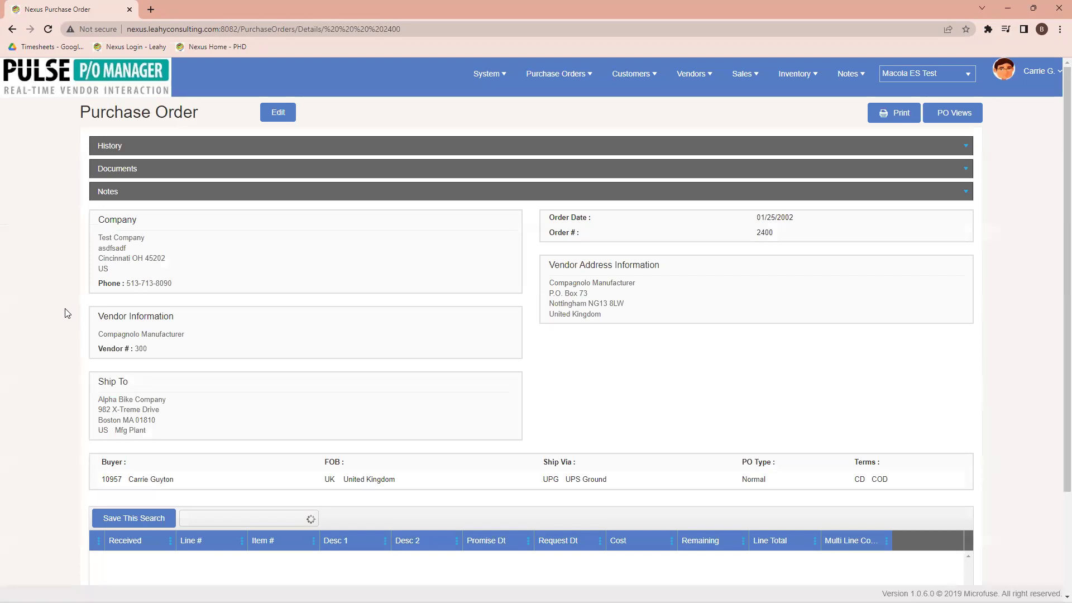
triple_click(180, 286)
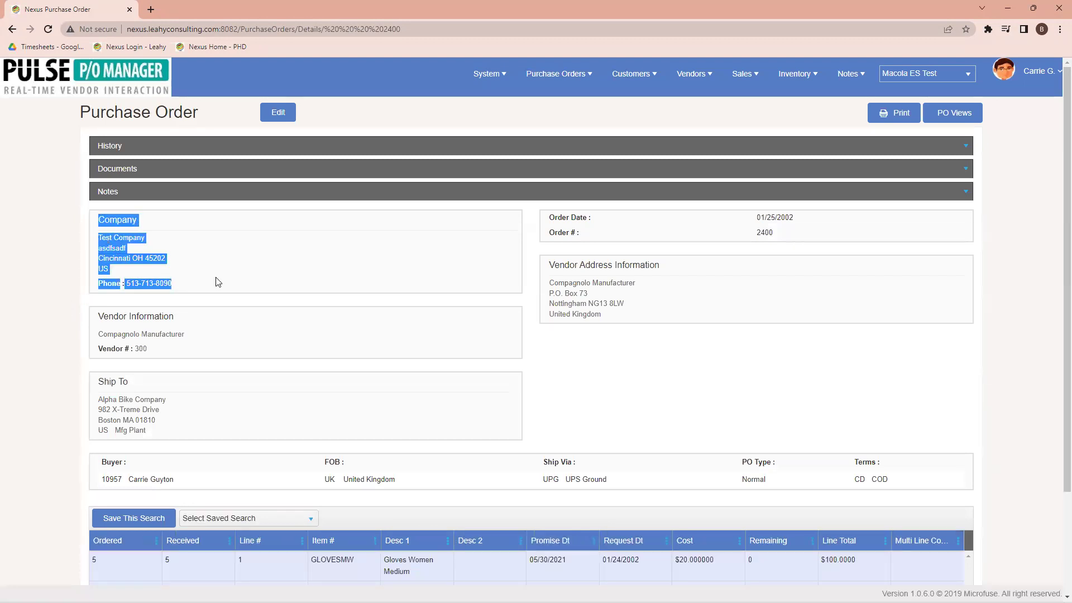
left_click_drag(257, 296, 421, 386)
scroll(421, 385, "down", 2)
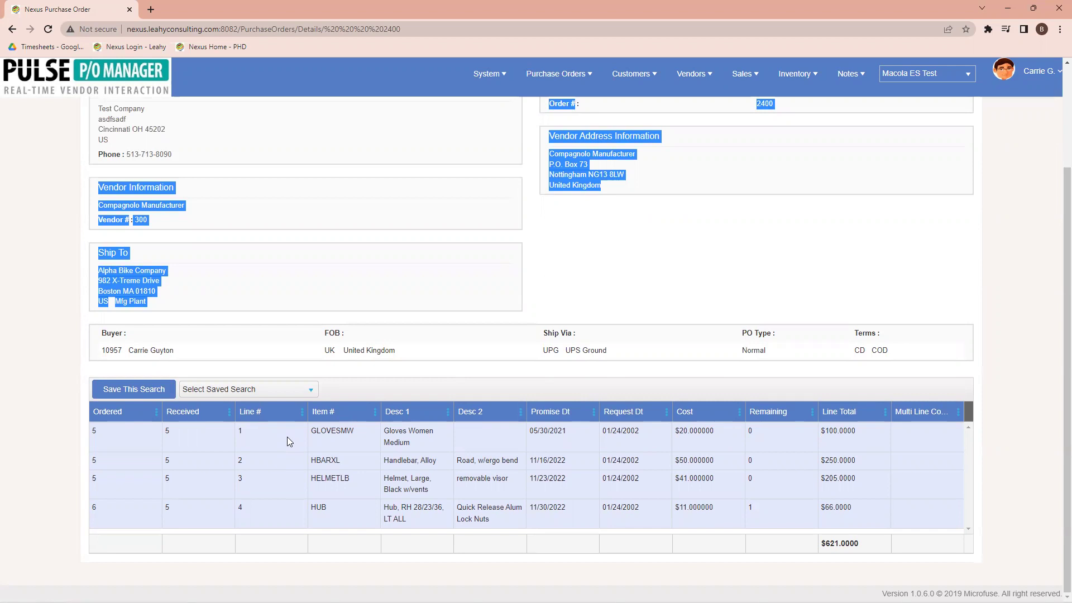
scroll(285, 441, "up", 2)
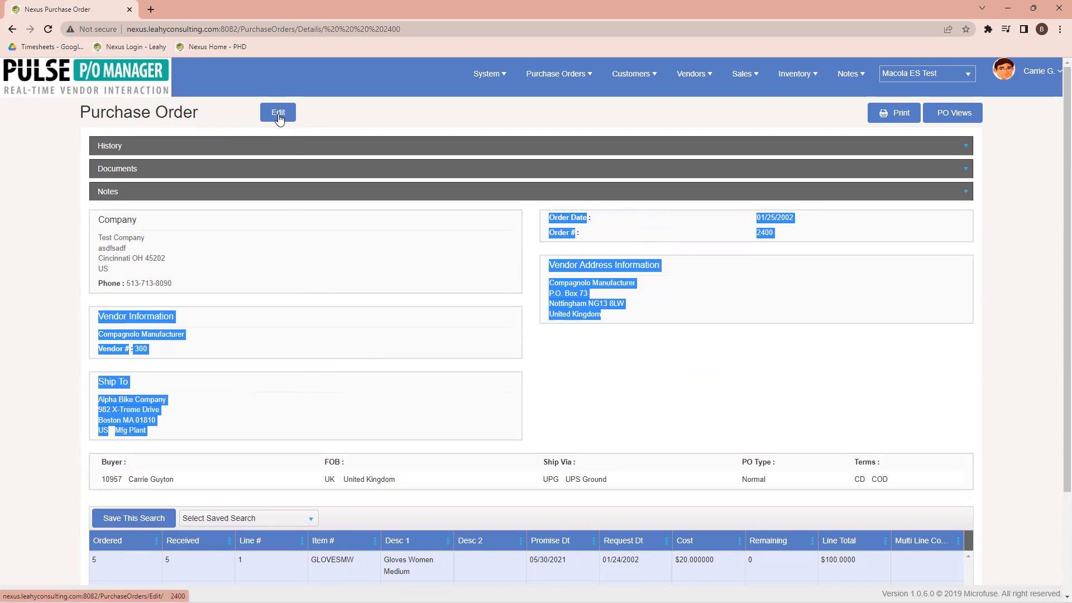
Step: Edit order 2400, set line 1's promise date to May 31, 2021, and save
left_click(278, 116)
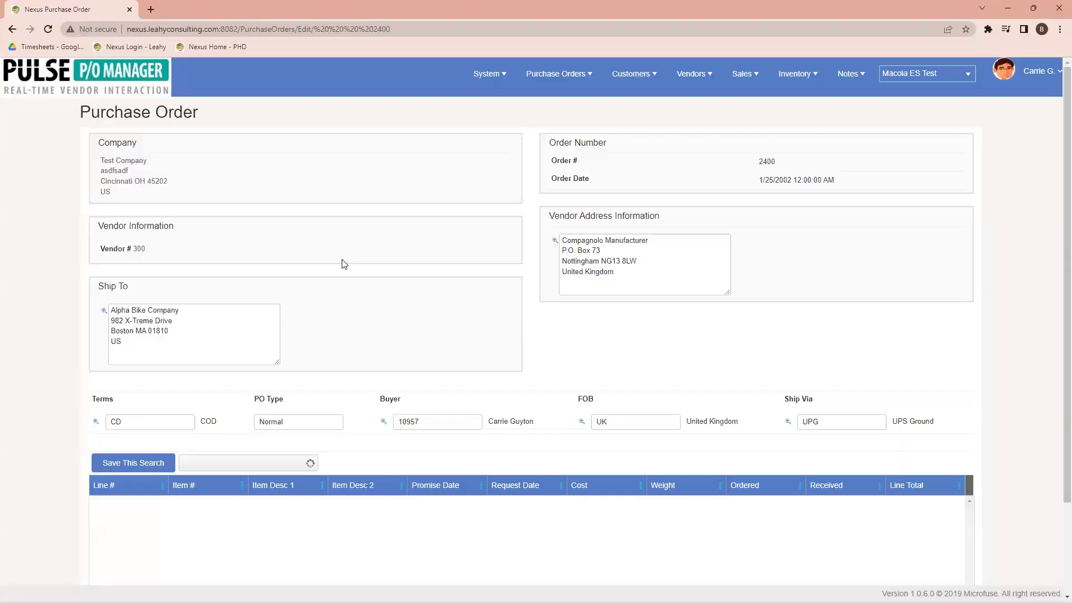
scroll(376, 323, "down", 2)
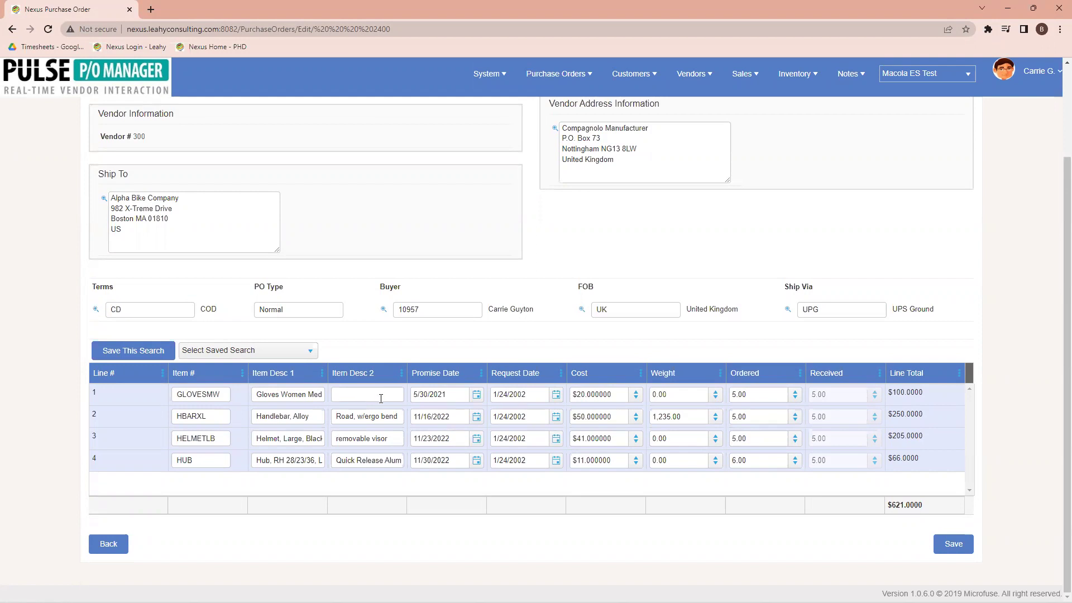
left_click(475, 395)
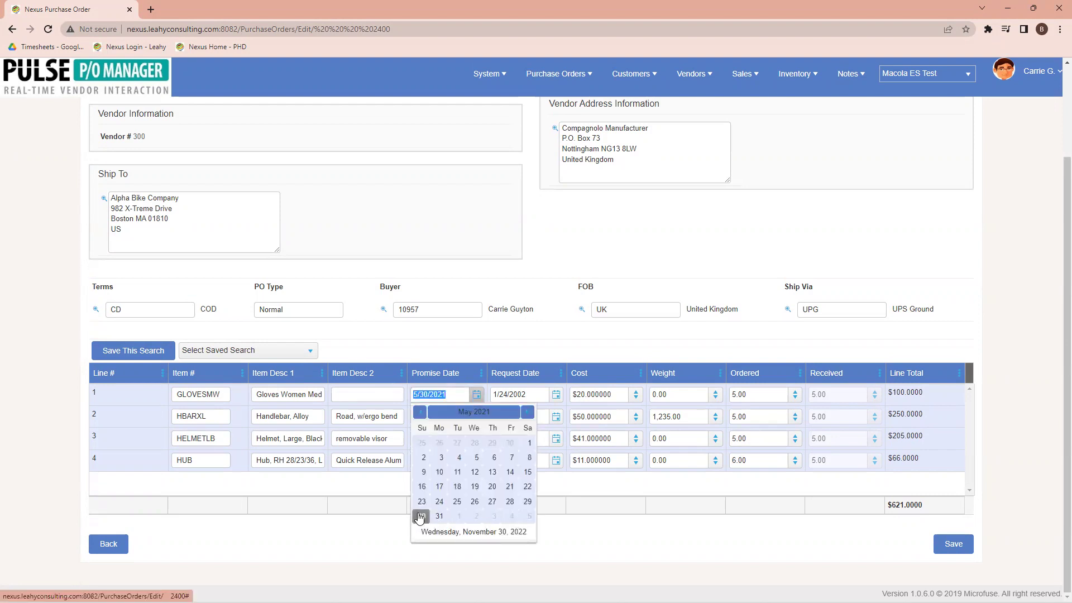
left_click(420, 517)
left_click(476, 396)
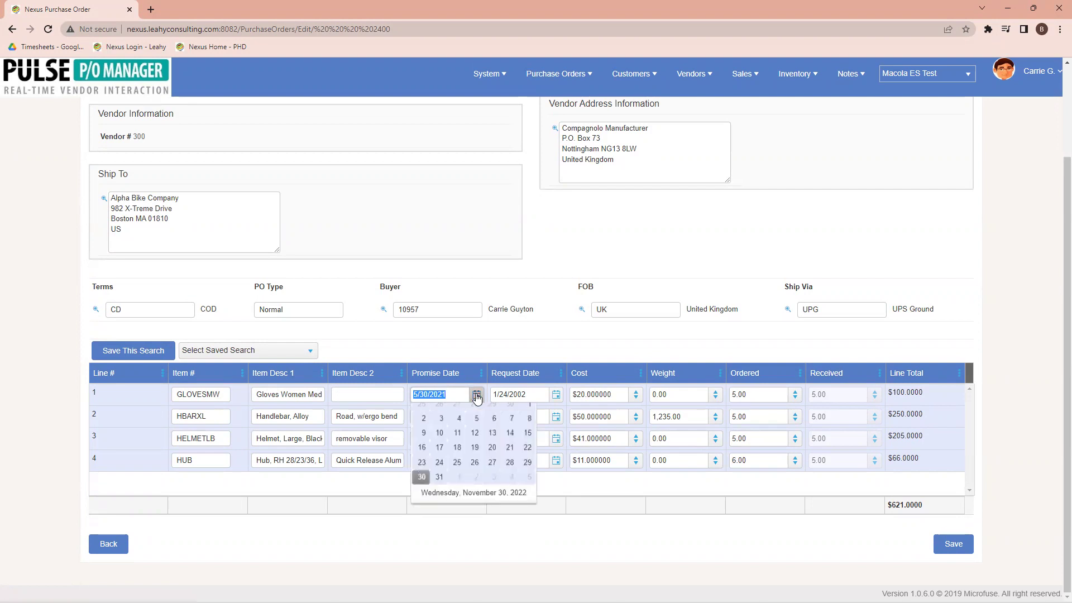
left_click(440, 514)
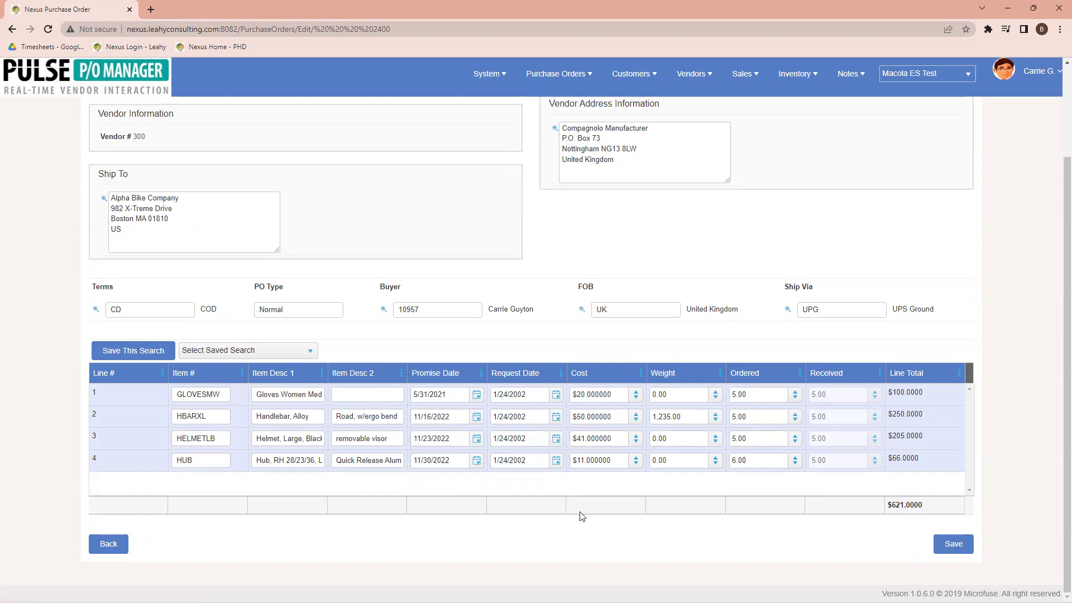
left_click(951, 543)
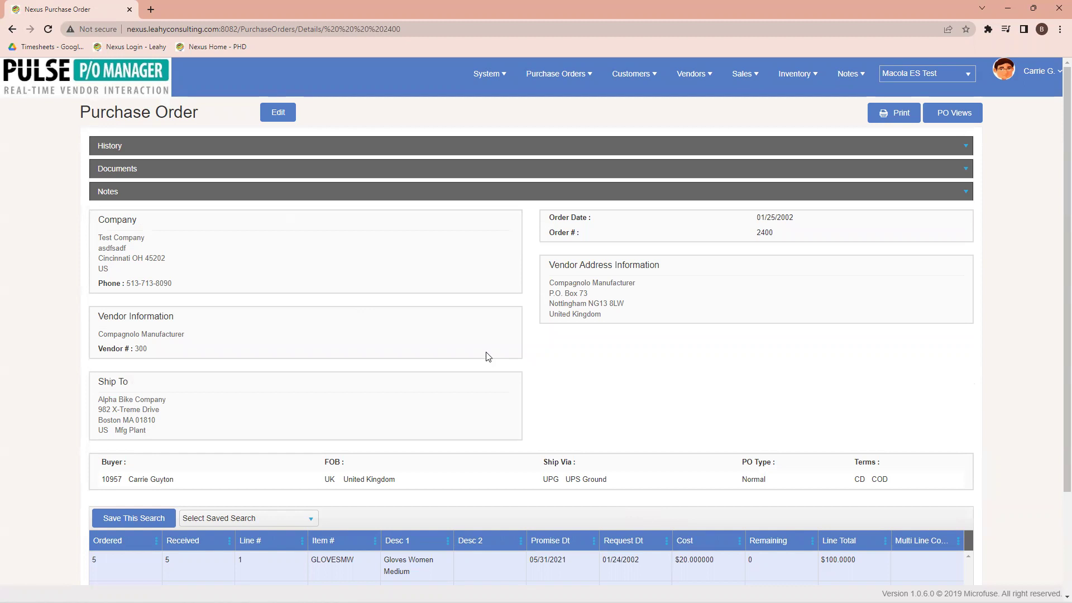
Step: Check the latest History entry: GLOVESMW PromiseDate changed from 5/30/2021 to 5/31/2021
scroll(463, 370, "down", 1)
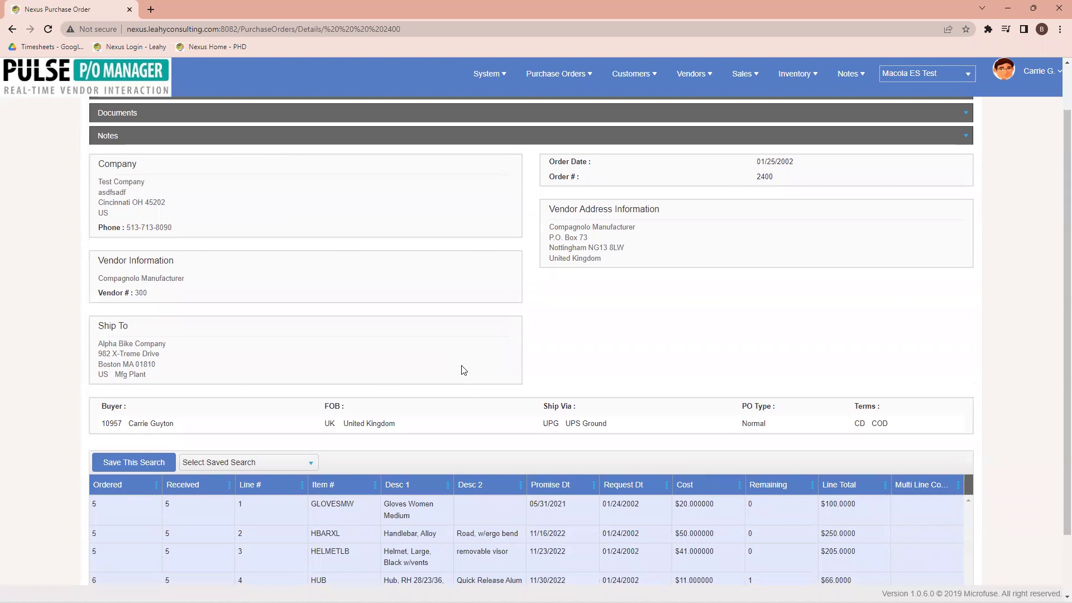
scroll(463, 370, "up", 1)
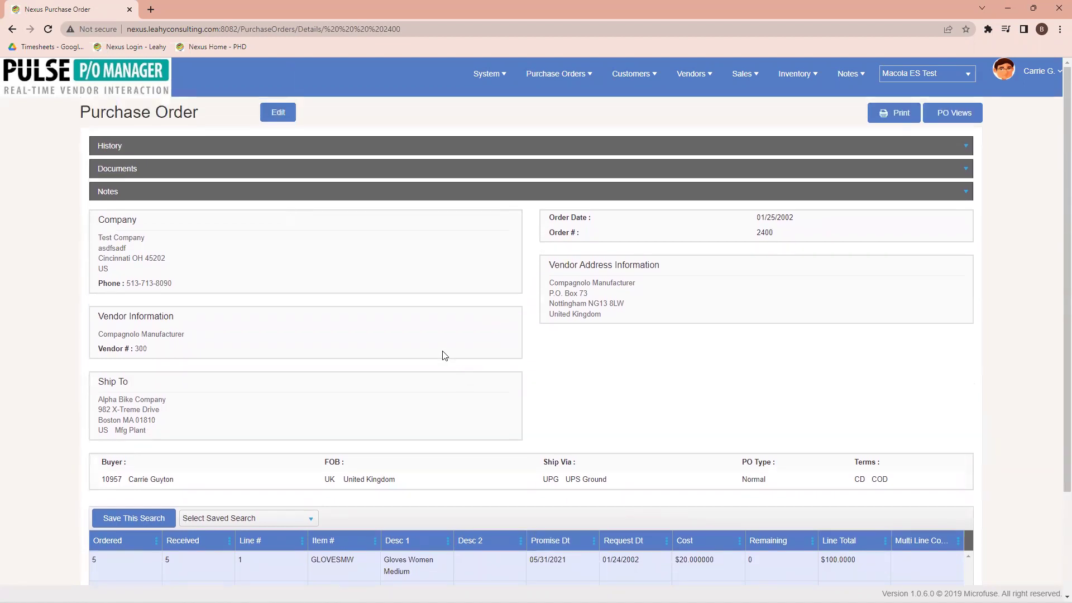
left_click(174, 145)
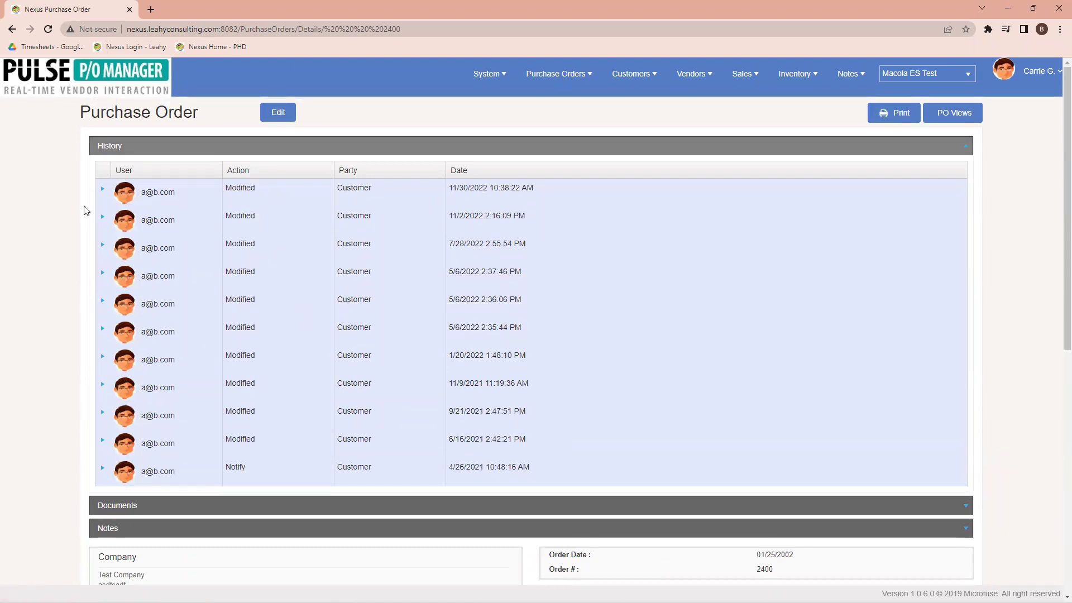
left_click(102, 191)
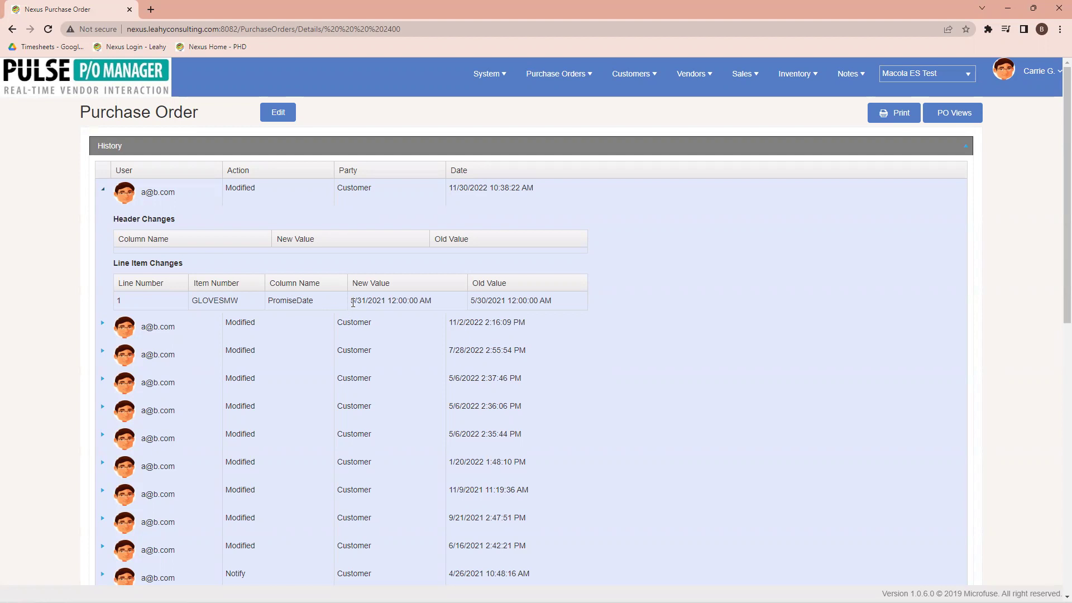
left_click_drag(471, 301, 507, 301)
scroll(290, 314, "down", 1)
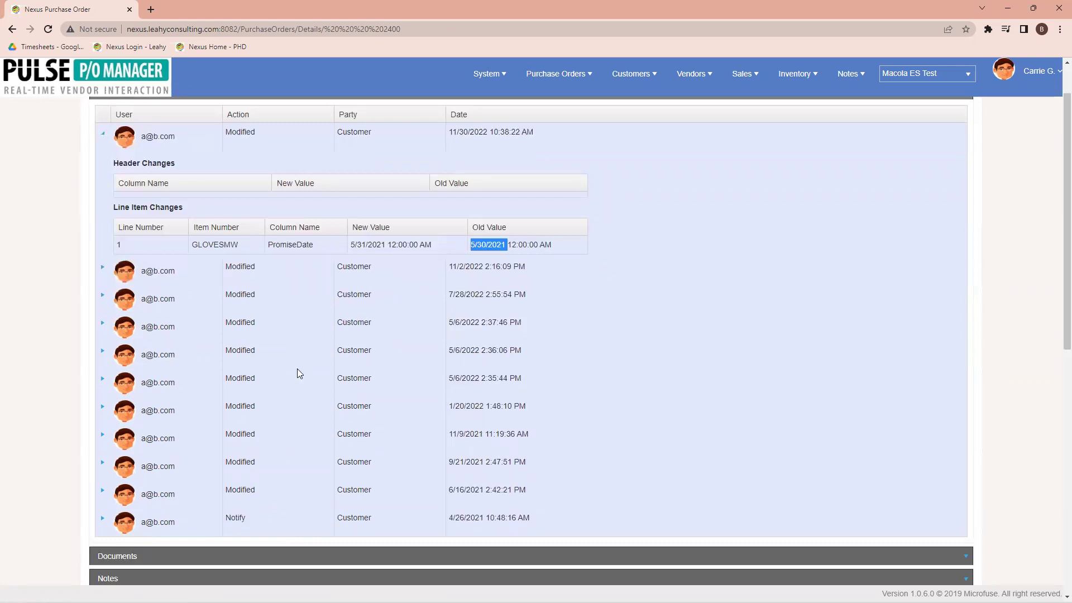
scroll(297, 369, "up", 1)
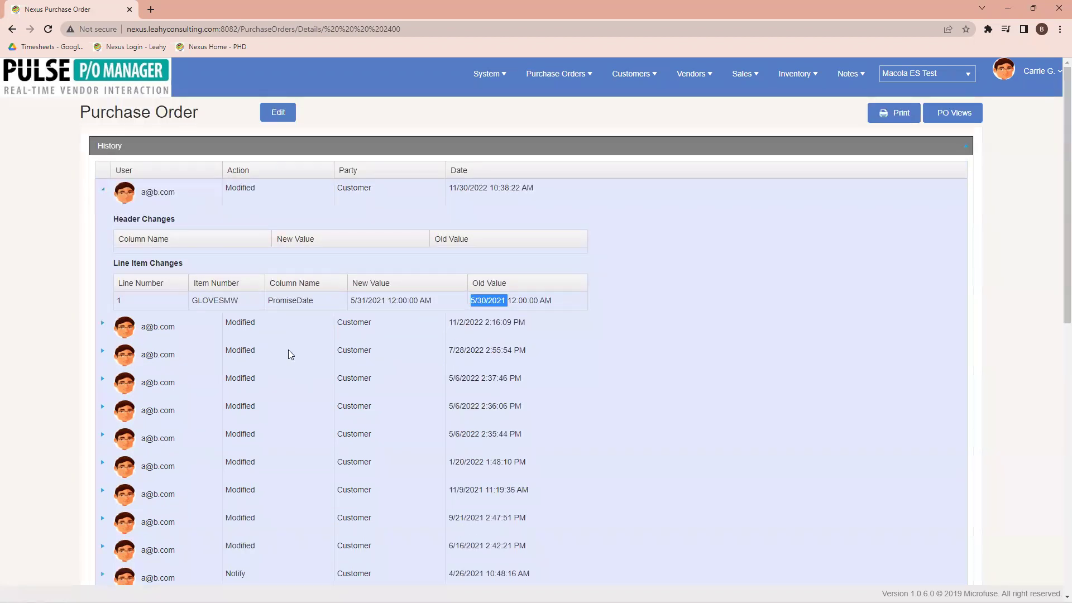
left_click(179, 149)
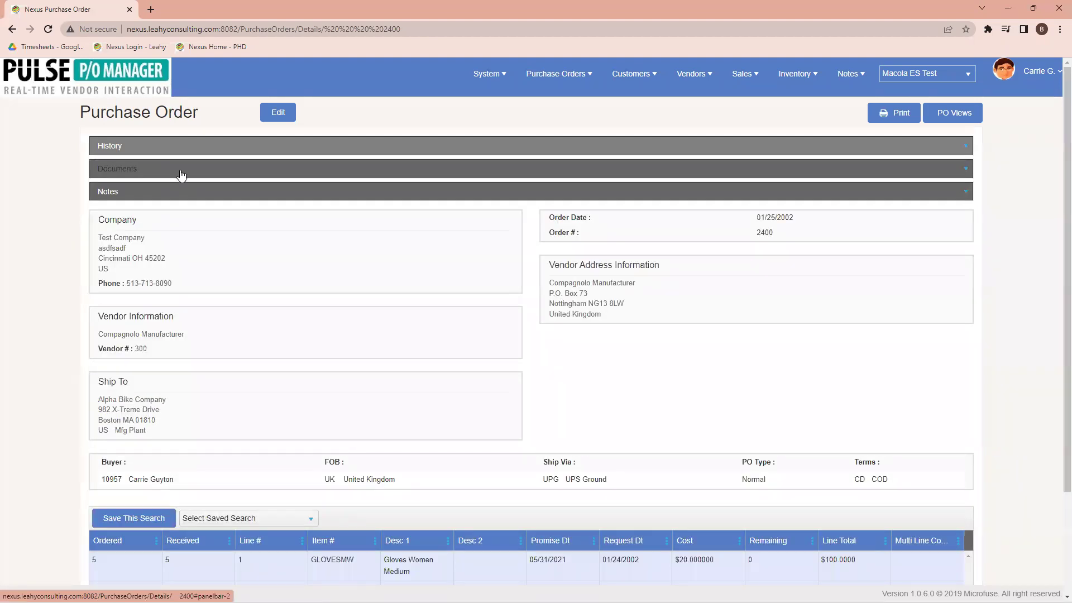
Step: Expand the Documents section to show the attached PULSE PO Form.xls
left_click(181, 175)
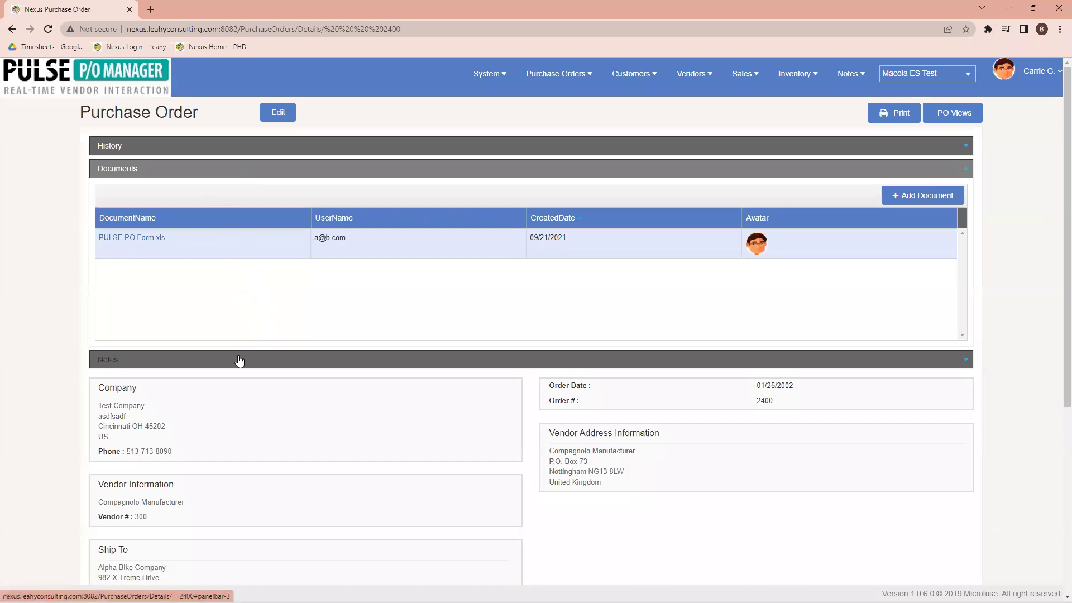
Step: Add and save the note 'New Promise Date ok?' in order 2400's Notes
left_click(199, 171)
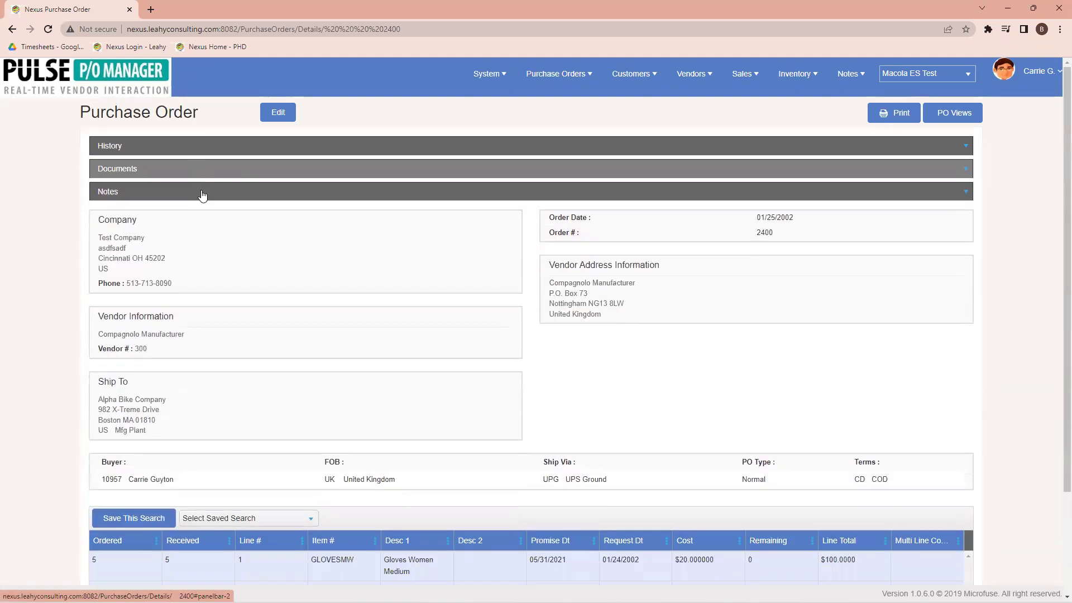
left_click(204, 192)
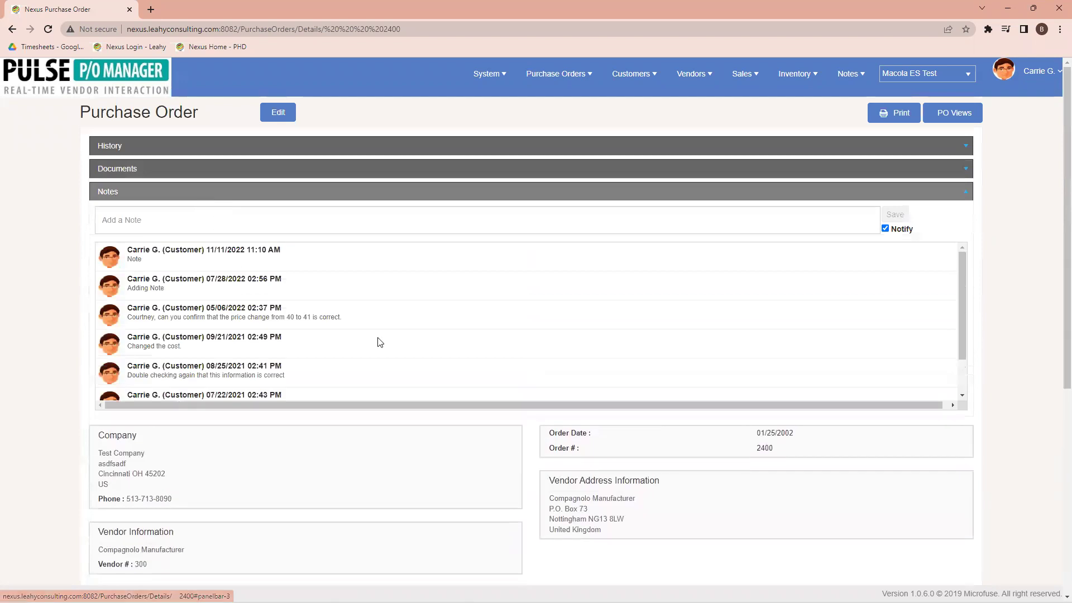
left_click(232, 221)
type("Ne")
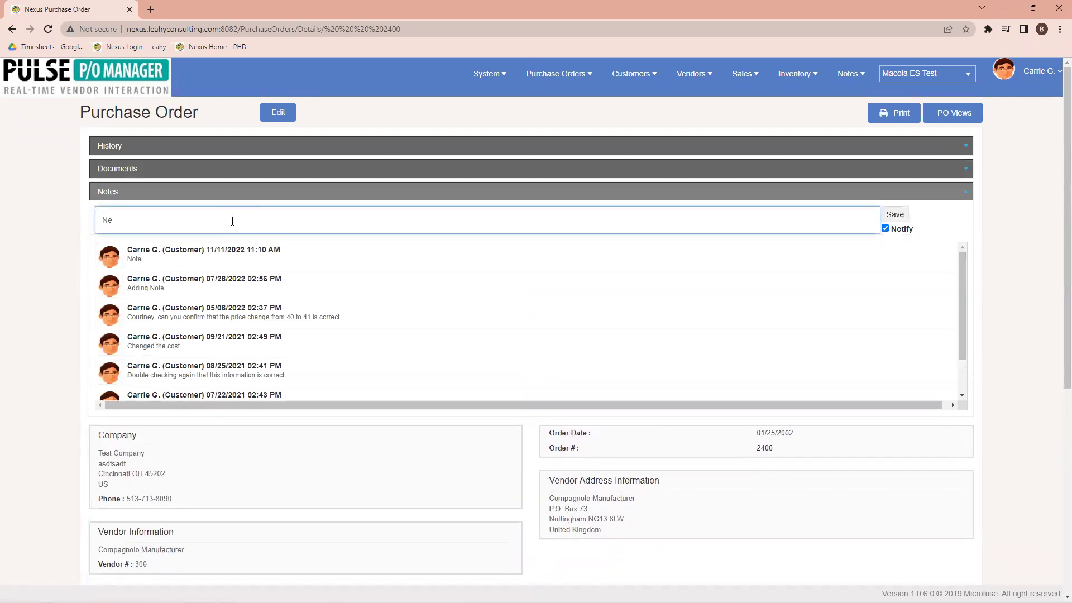
type("w Promise Date ok?")
left_click(895, 215)
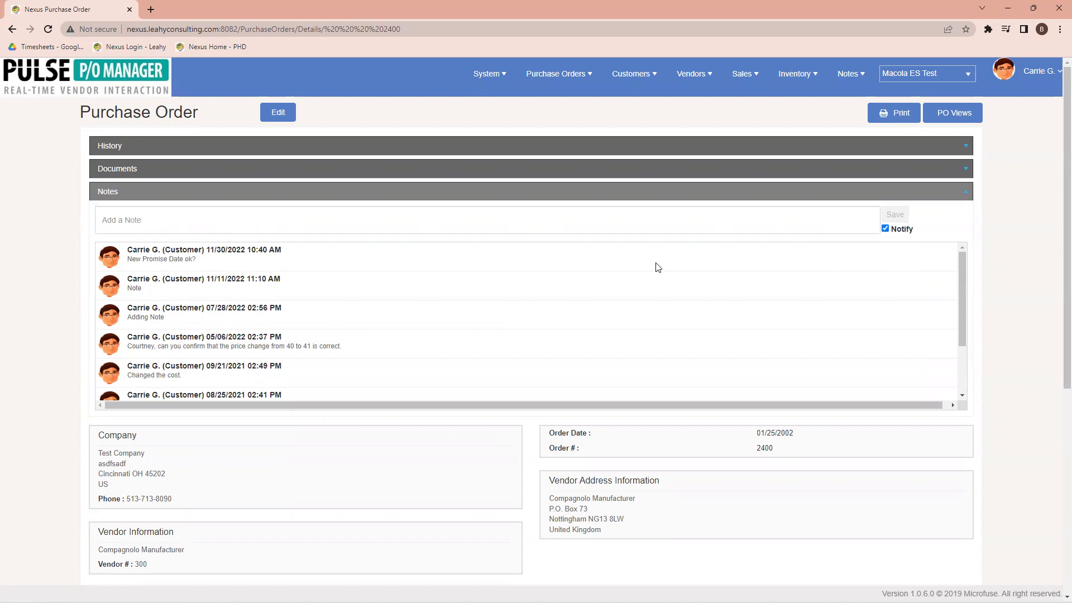
Step: Return to the Home page via the PULSE logo
left_click(60, 83)
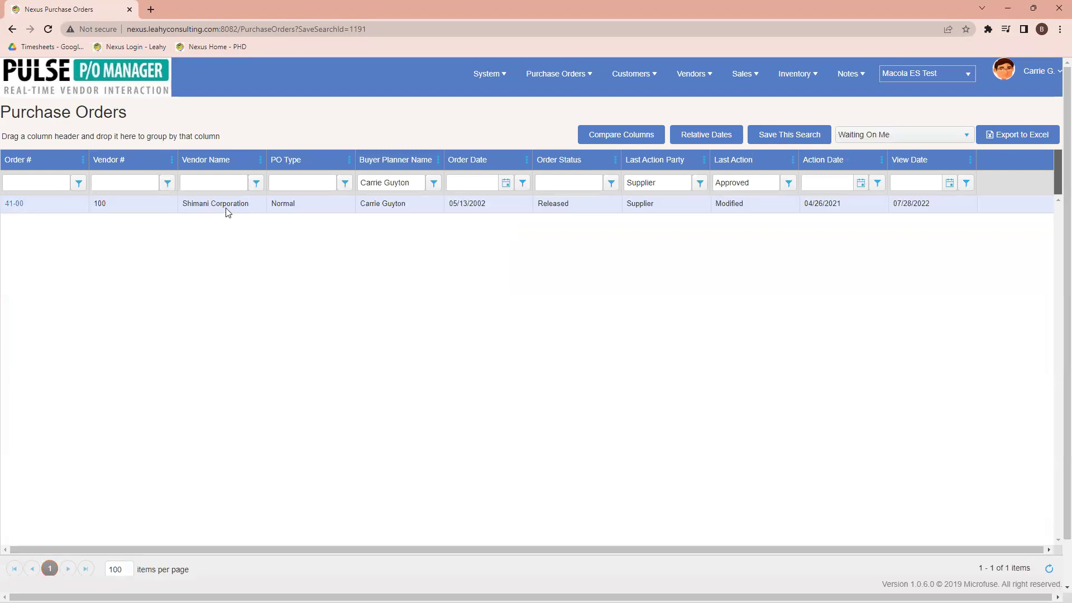
Step: Open order 41-00, review the supplier's BOLT promise date change to 5/20/2021, and approve it
left_click(14, 204)
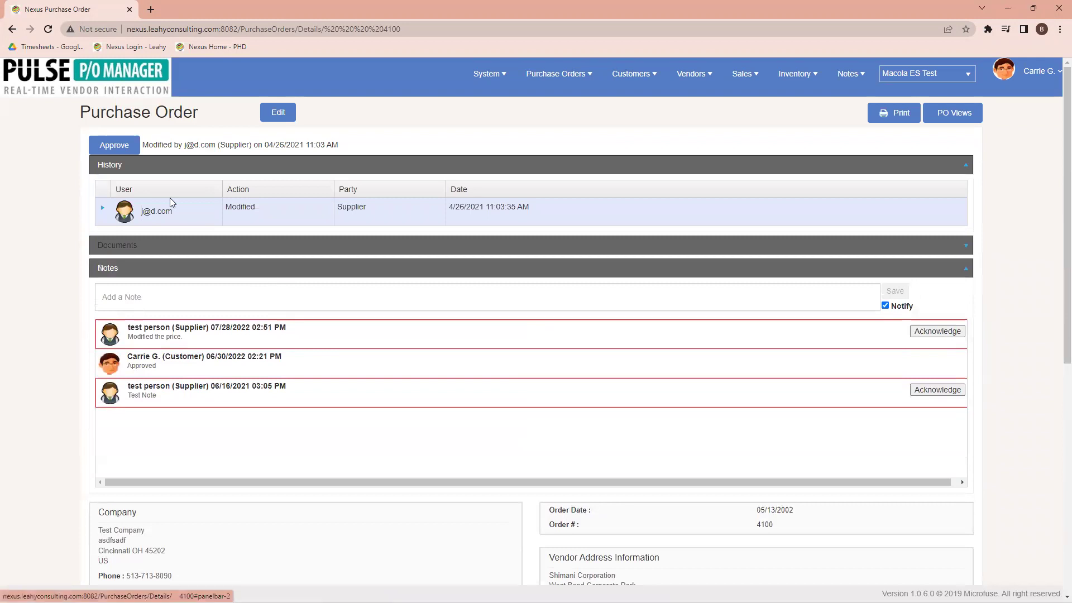
left_click_drag(216, 144, 302, 188)
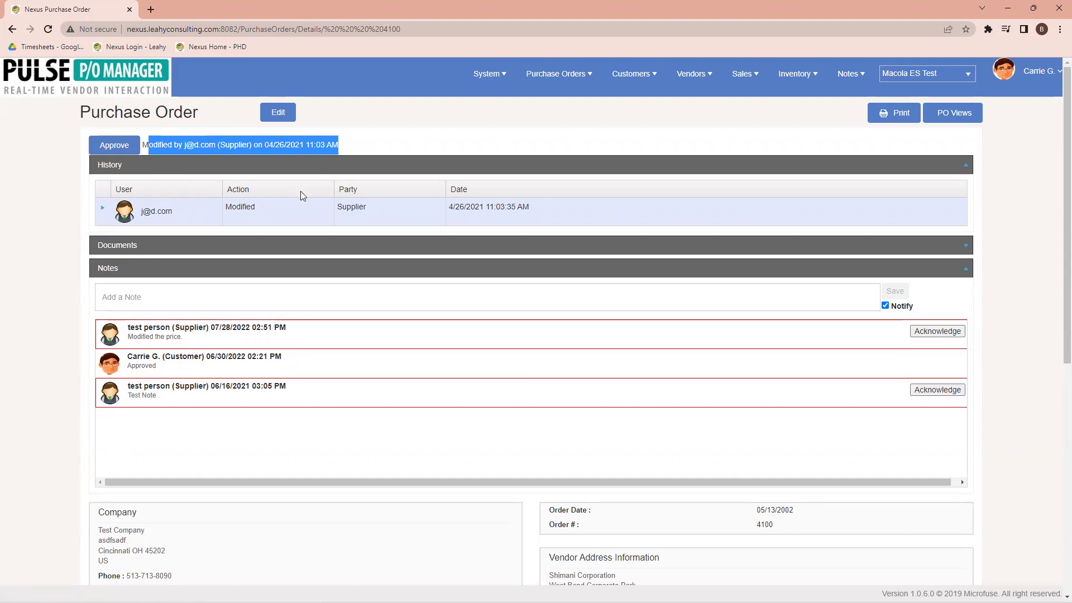
left_click(104, 211)
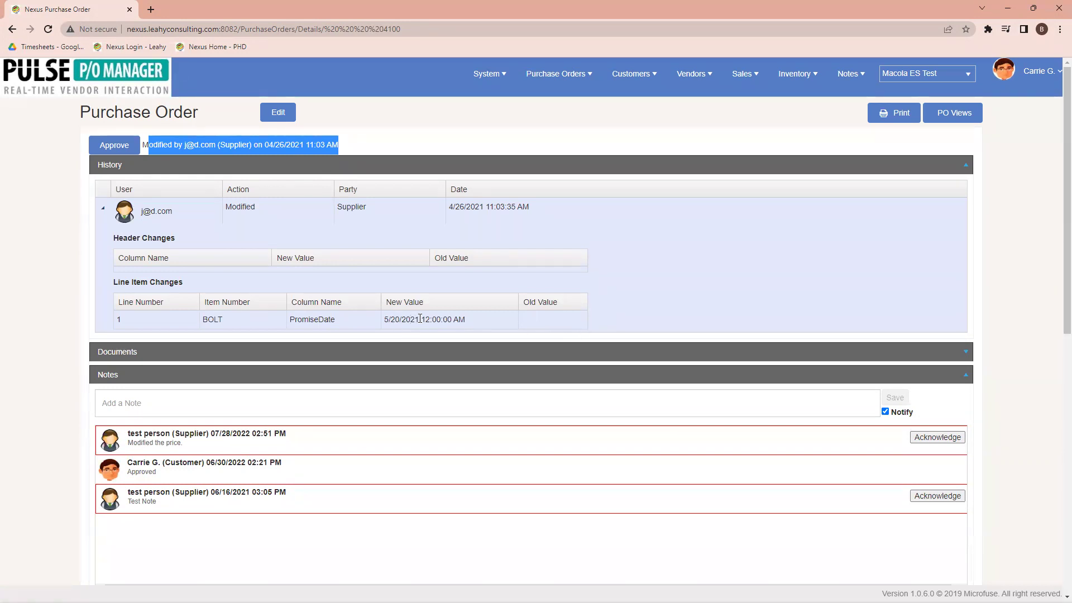
left_click_drag(418, 319, 364, 317)
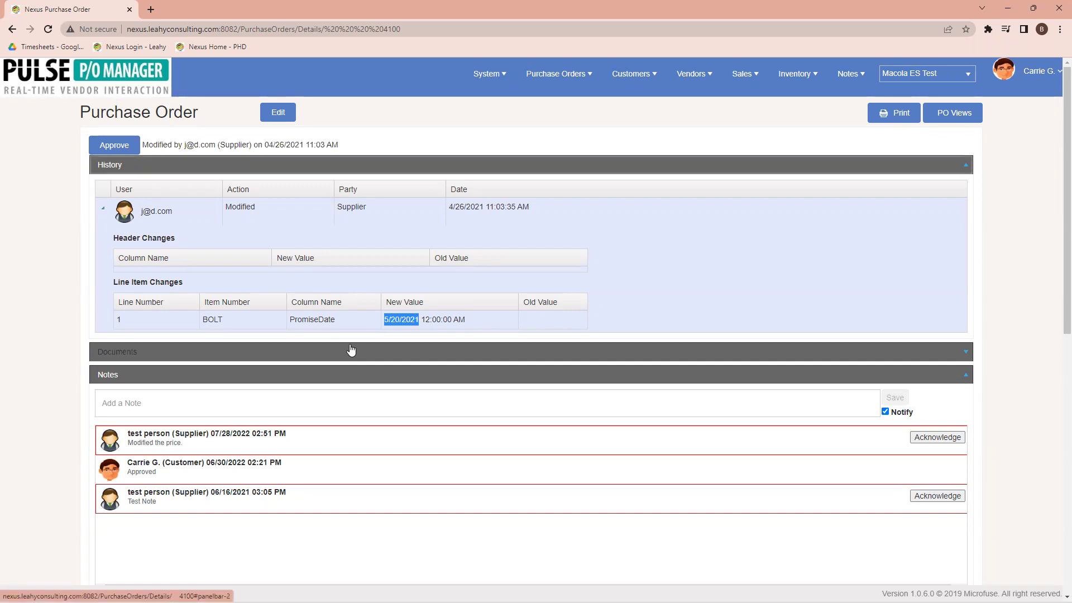
left_click(107, 146)
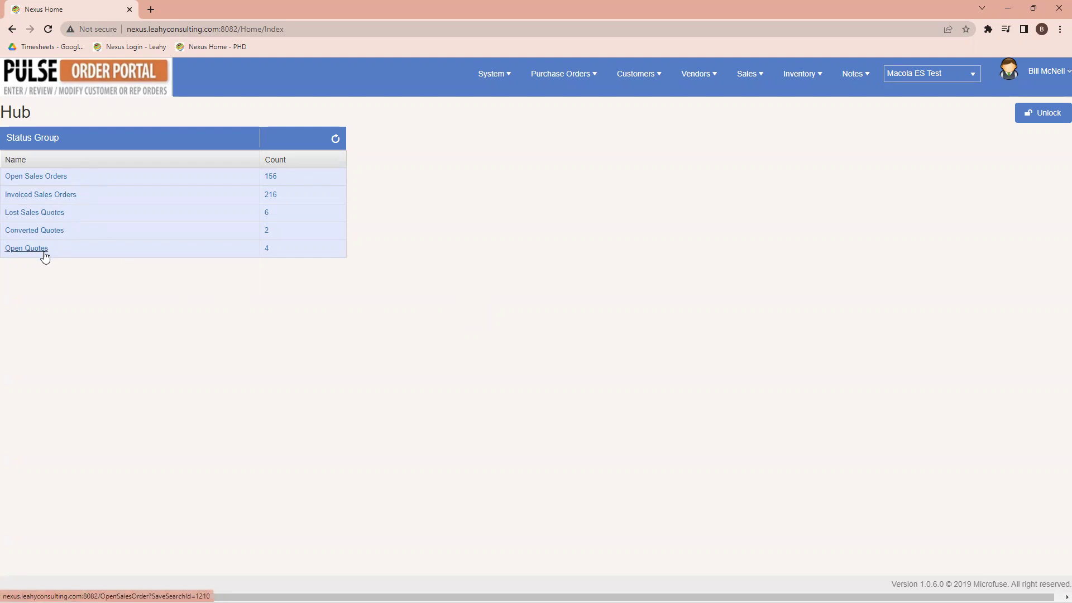
Step: Filter the open sales orders by Bill To Name 'fami' to show Family Bike Shop's orders
left_click(34, 176)
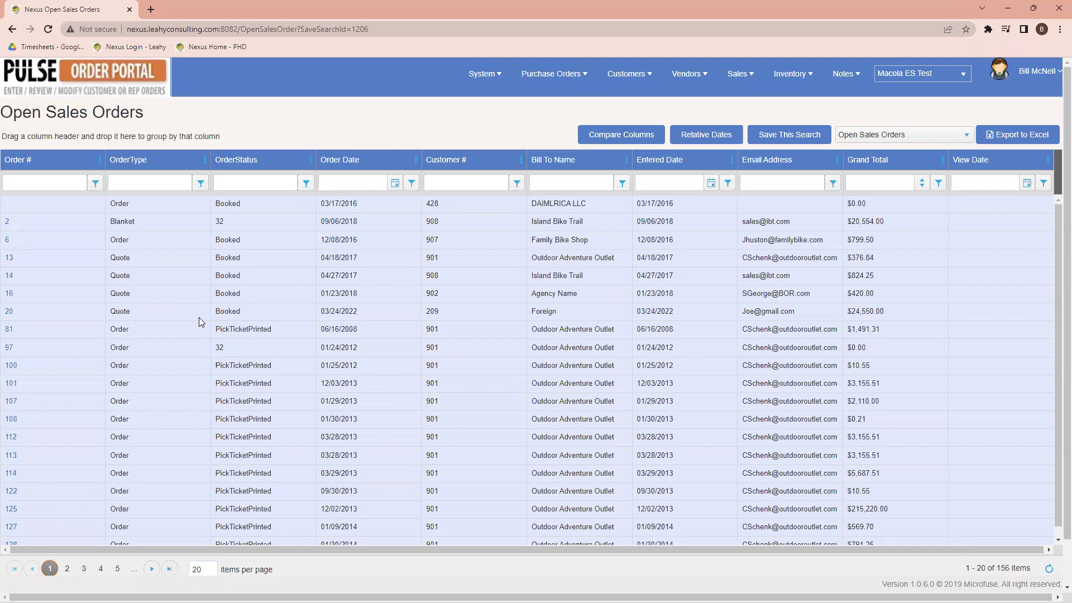
type("fami")
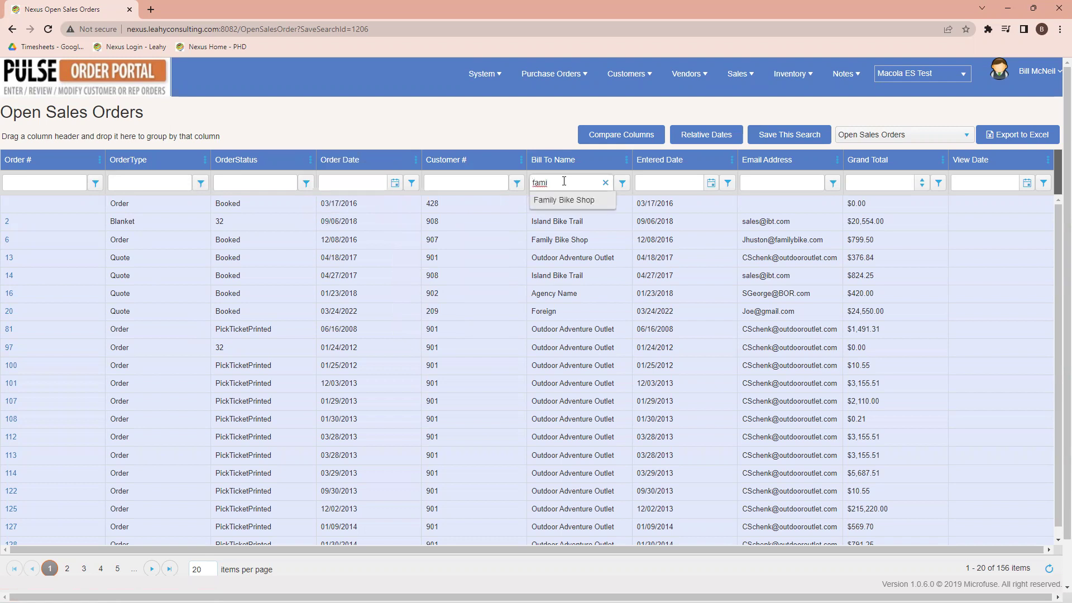
left_click(562, 202)
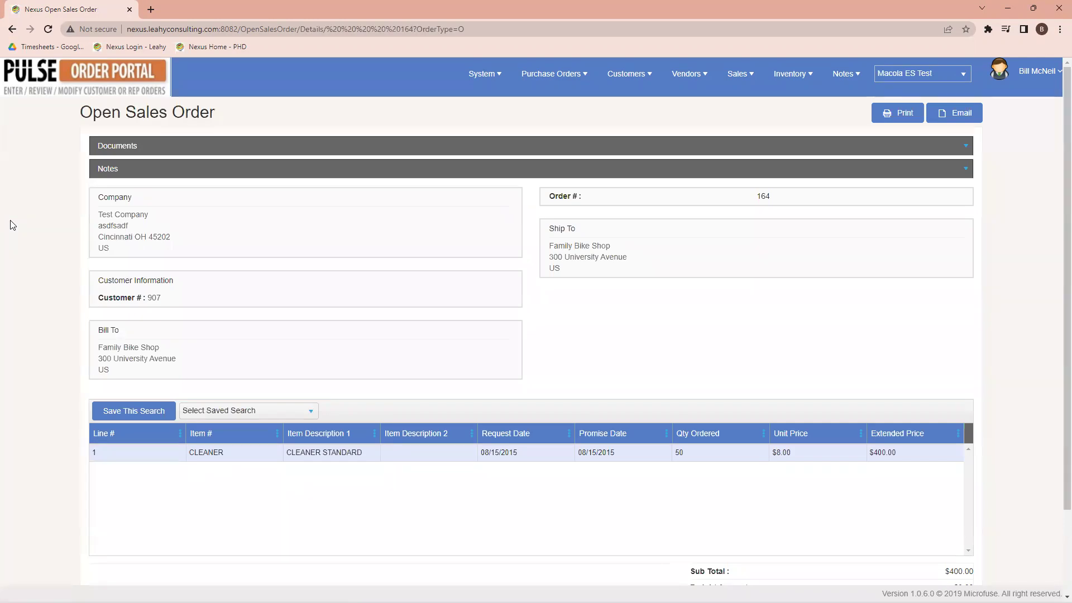
left_click(251, 148)
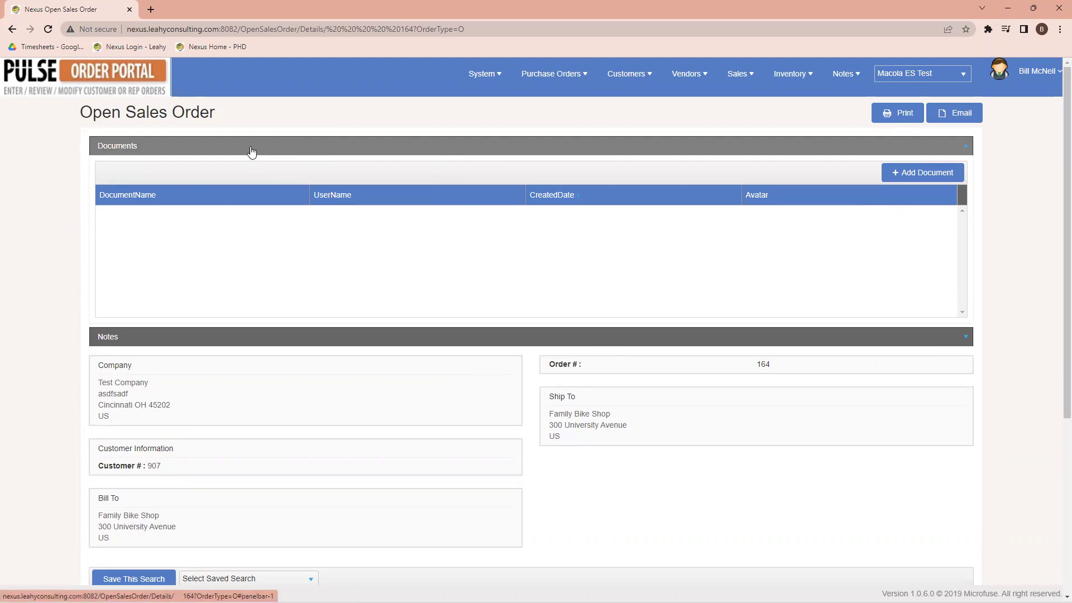
left_click(239, 334)
scroll(232, 289, "down", 2)
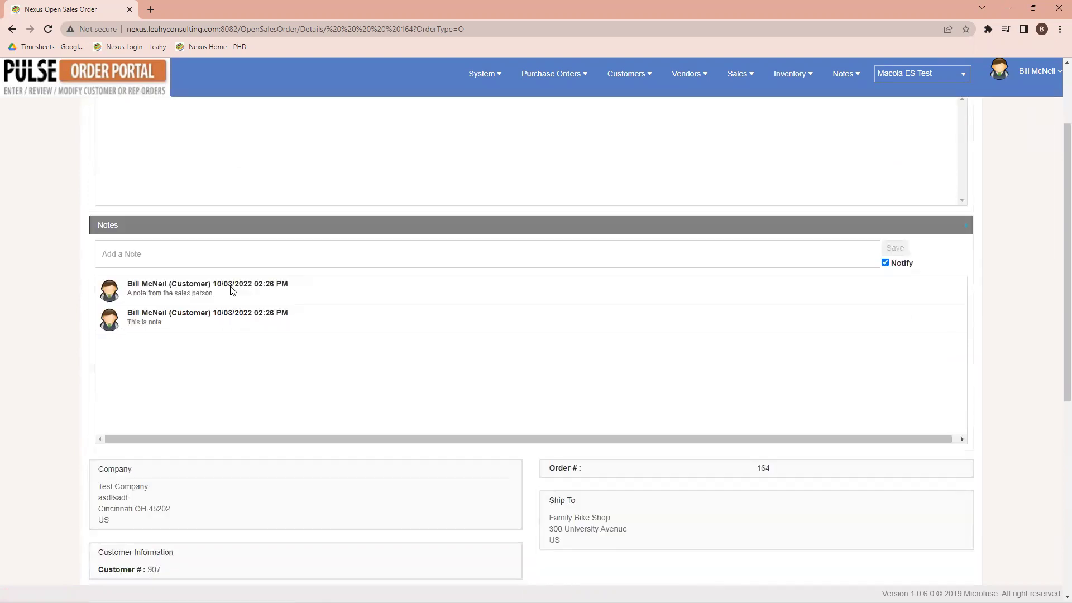
scroll(233, 290, "down", 2)
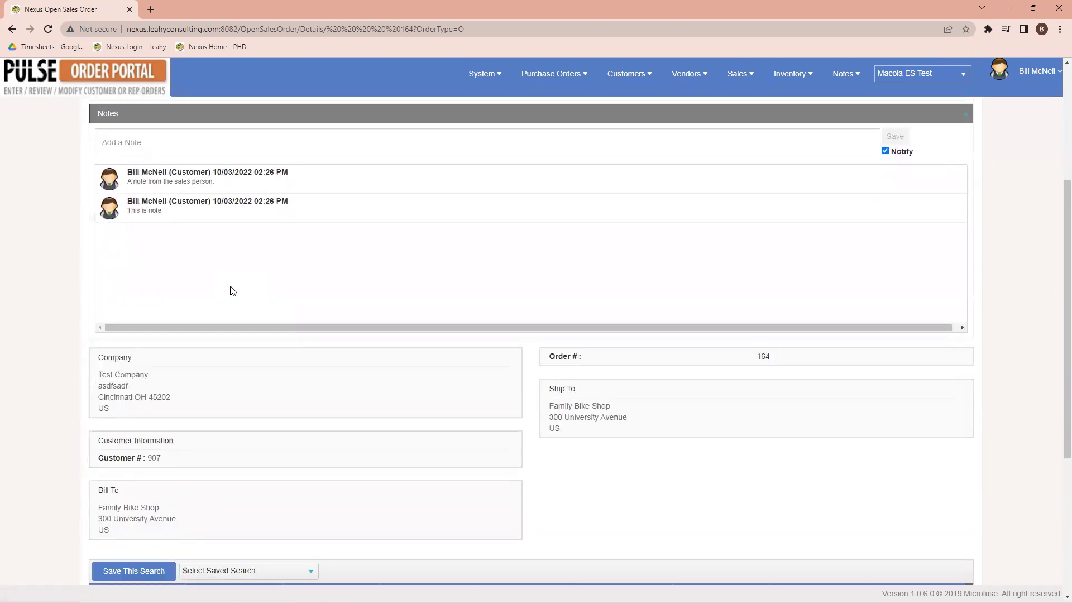
scroll(232, 290, "down", 4)
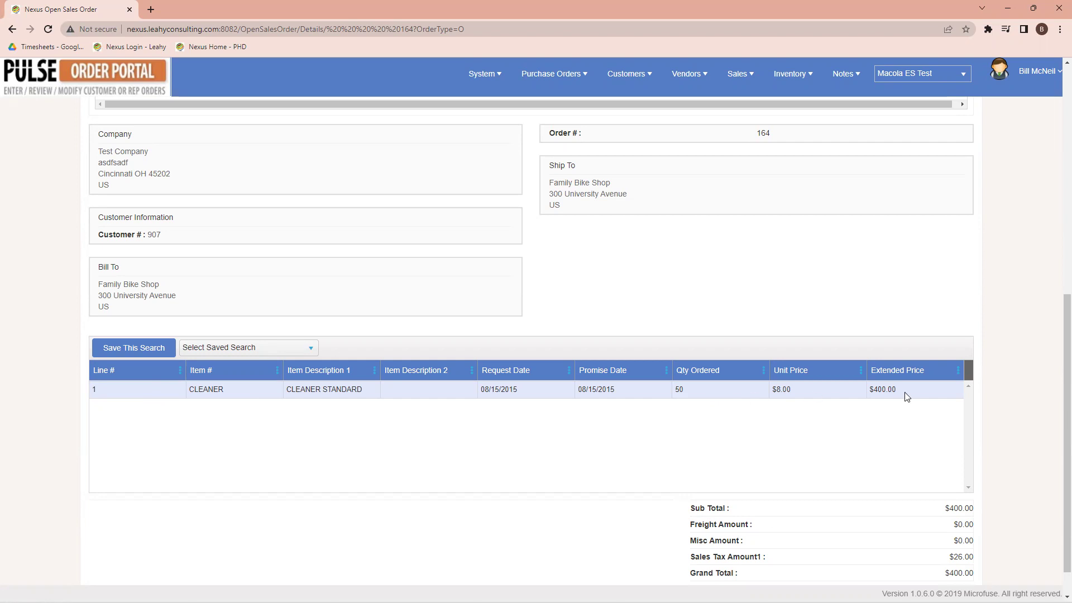
scroll(896, 430, "down", 1)
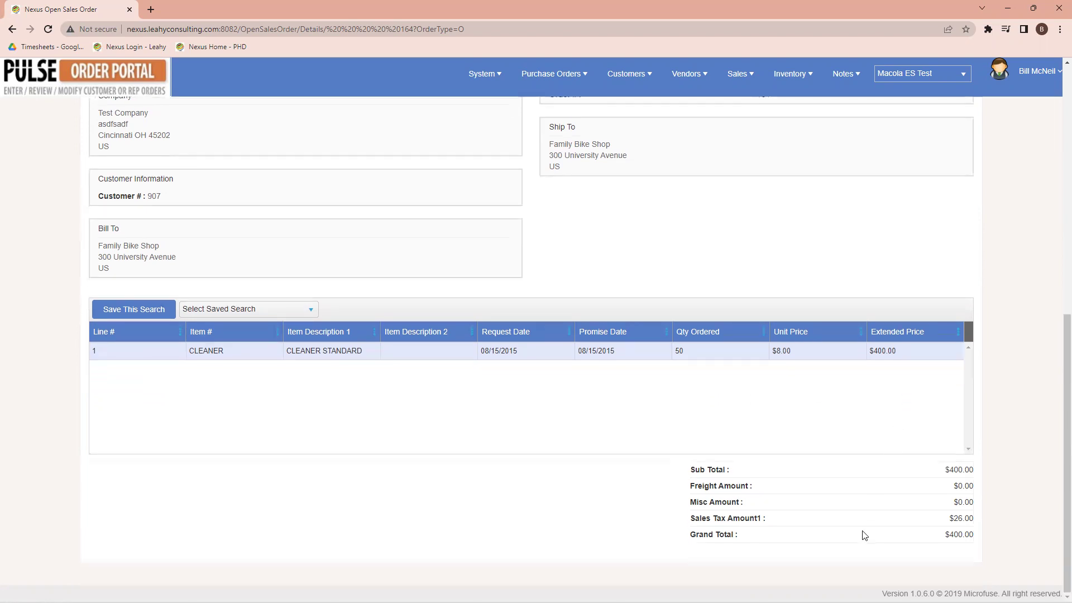
scroll(705, 247, "up", 5)
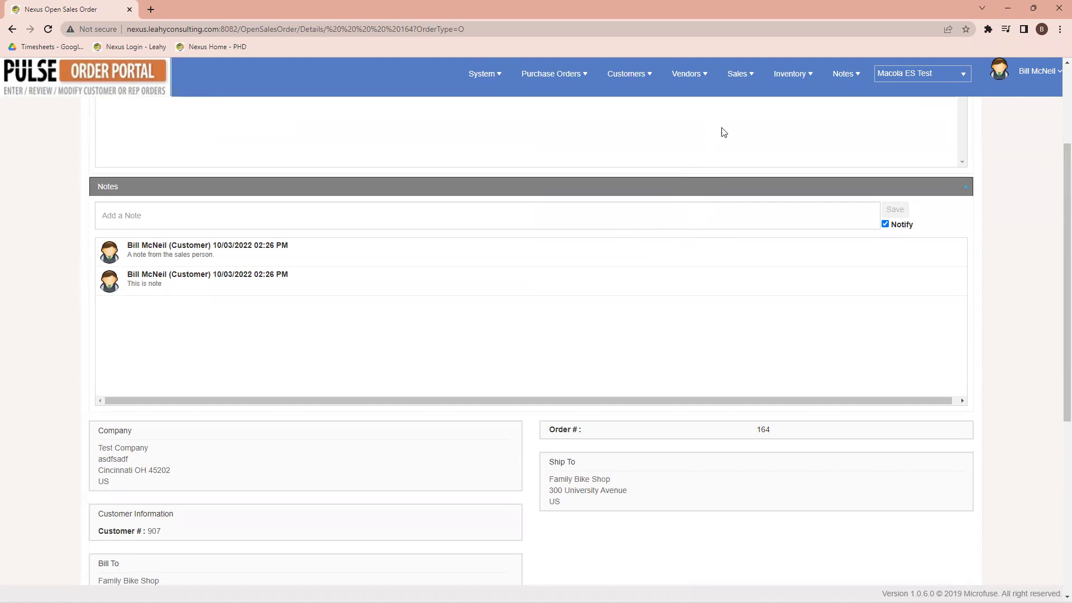
Step: Create a new sales order for customer 902 Bike O'Rama, auto-filling terms N3 and ship-via AF
left_click(742, 73)
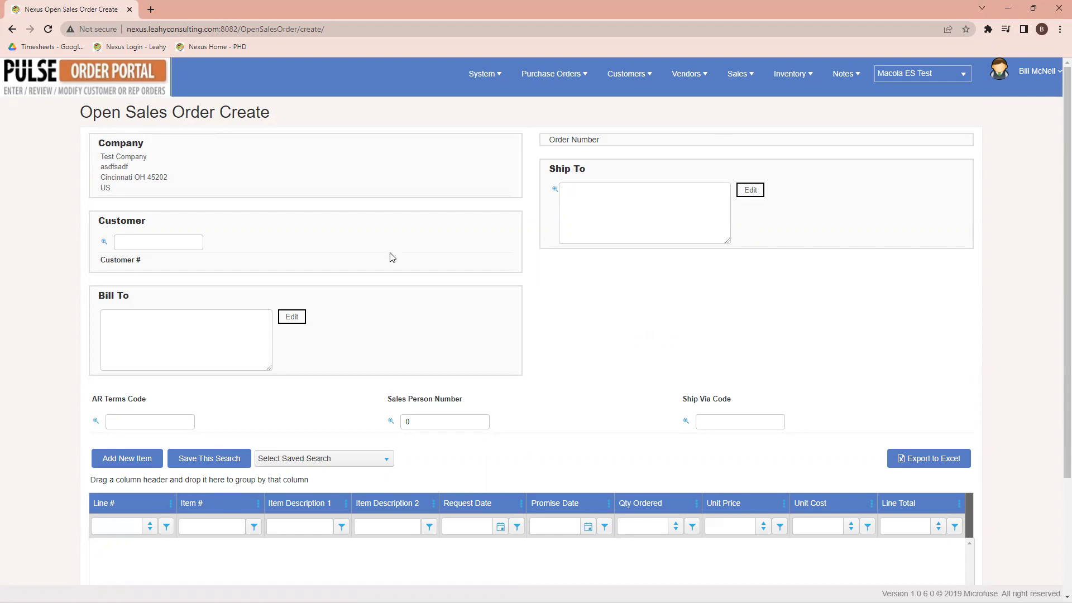
left_click(103, 243)
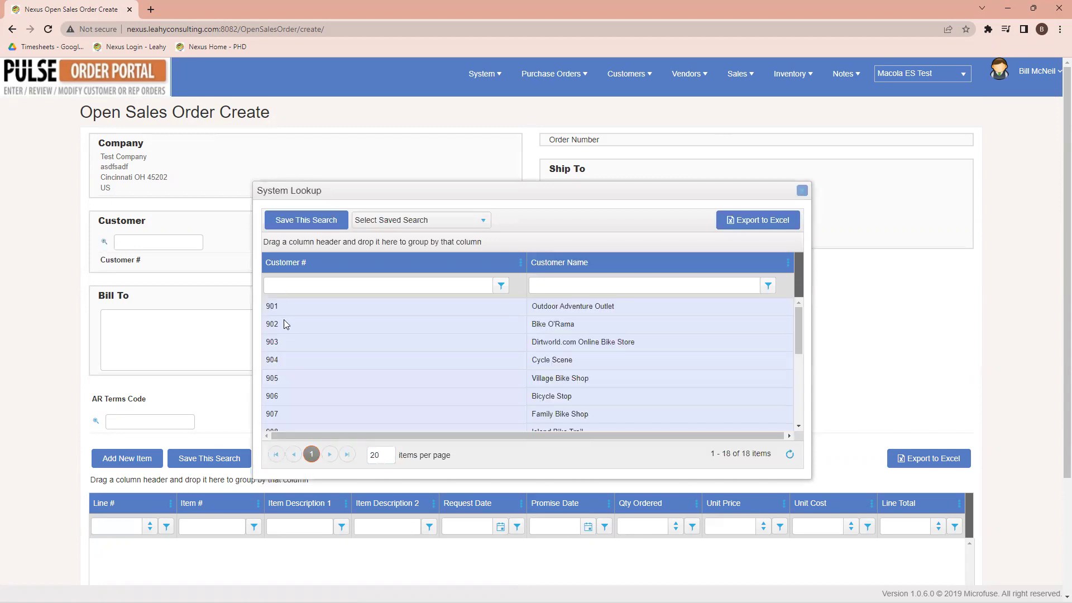
double_click(281, 325)
scroll(582, 391, "down", 3)
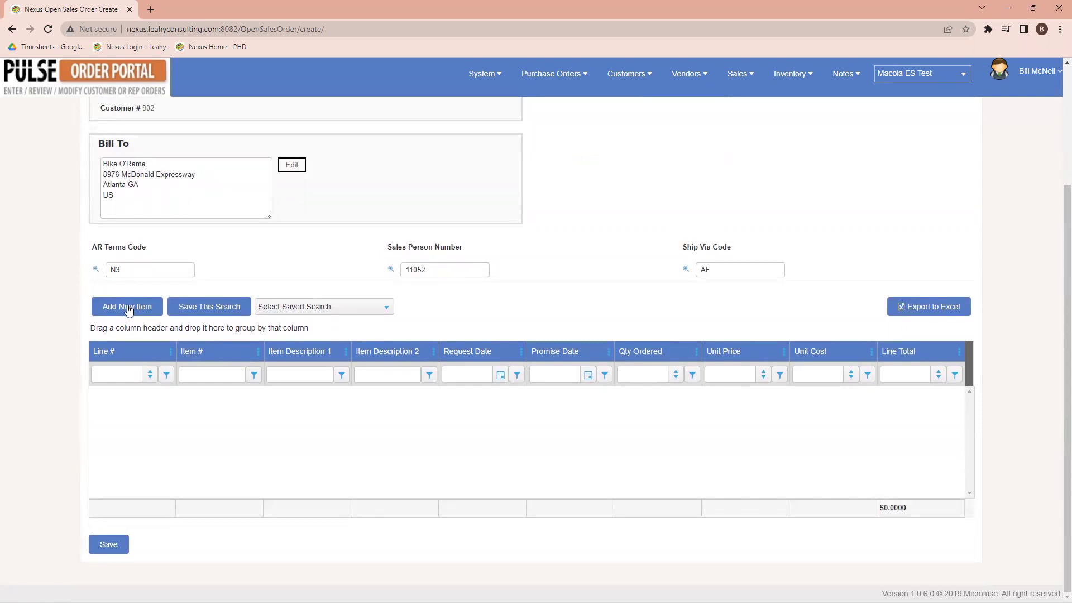
Step: Add line 1 with item TIRES, quantity 4 at $45.00, totalling $180
left_click(128, 309)
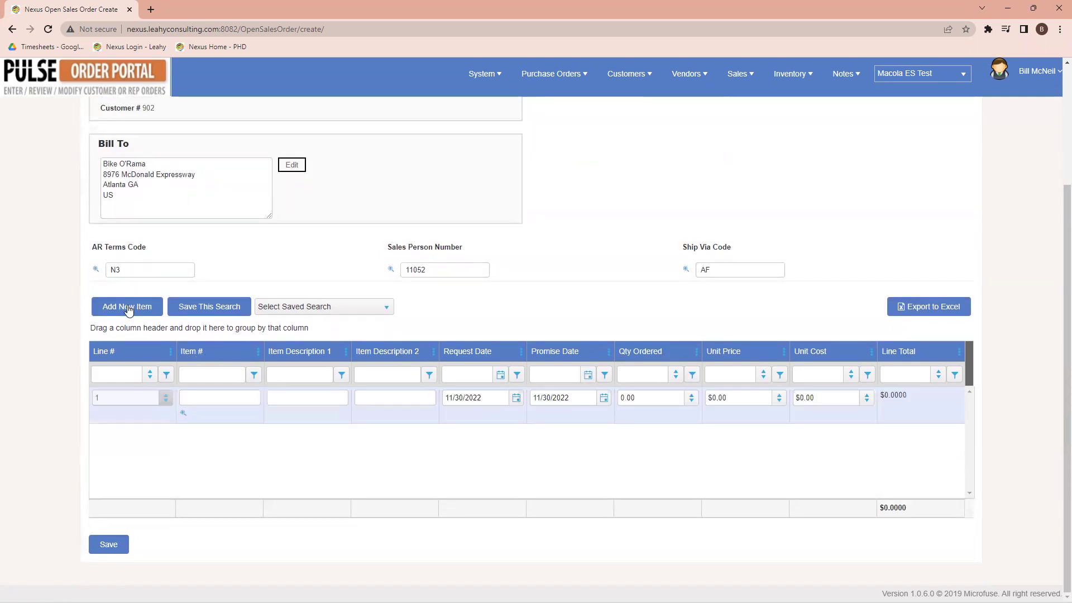
left_click(183, 415)
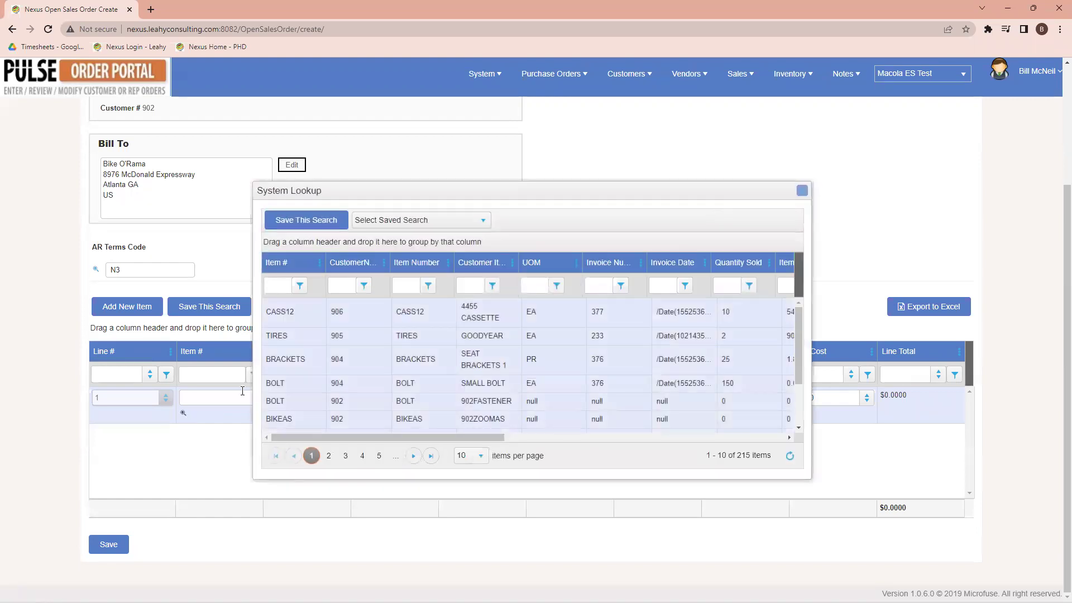
double_click(295, 338)
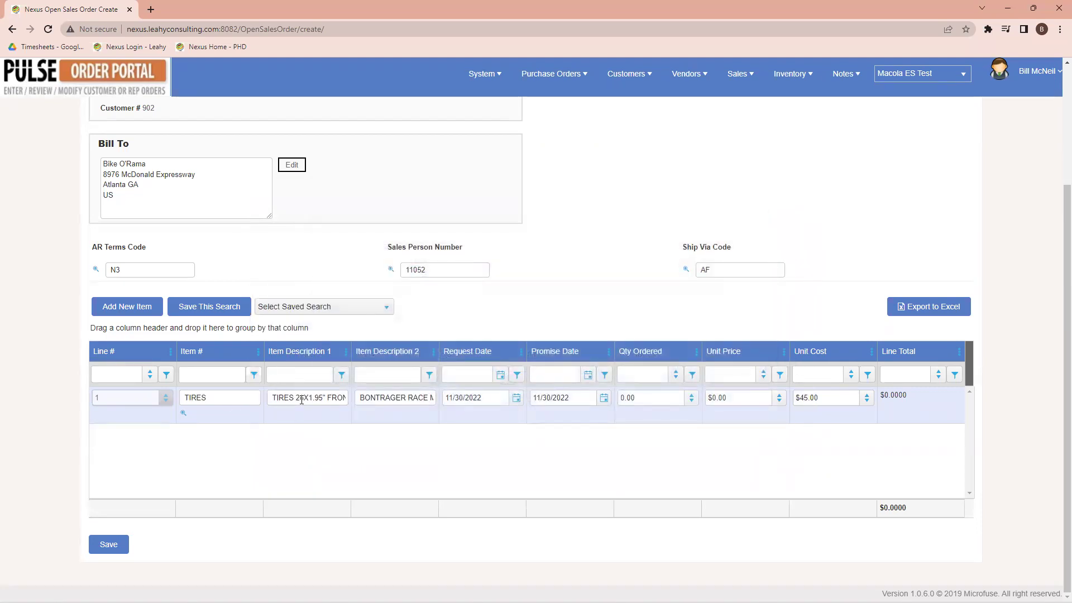
left_click(637, 398)
key("BackSpace")
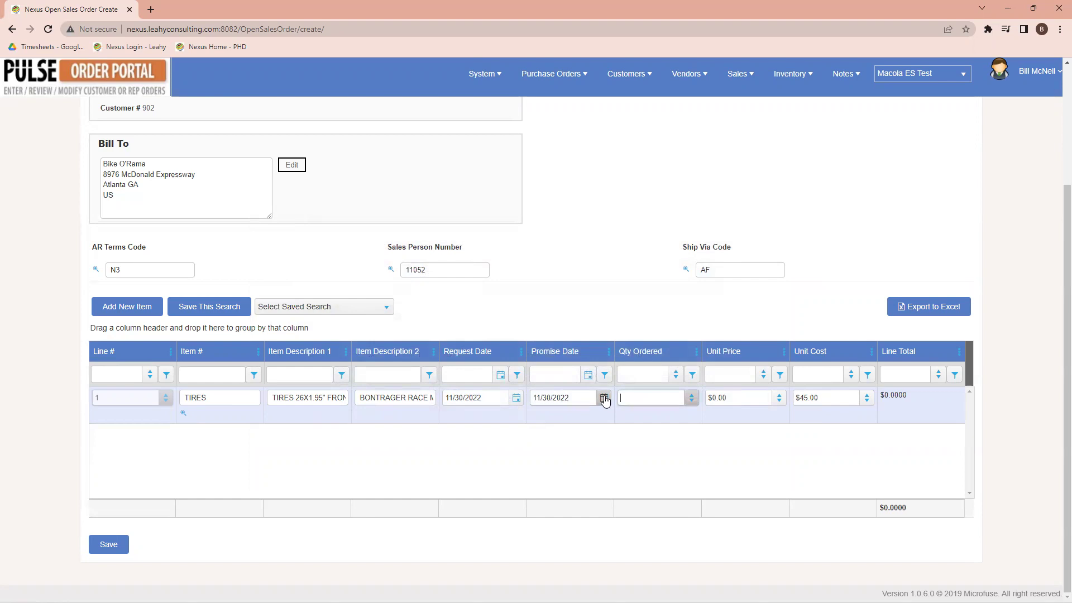
type("4")
key("Tab")
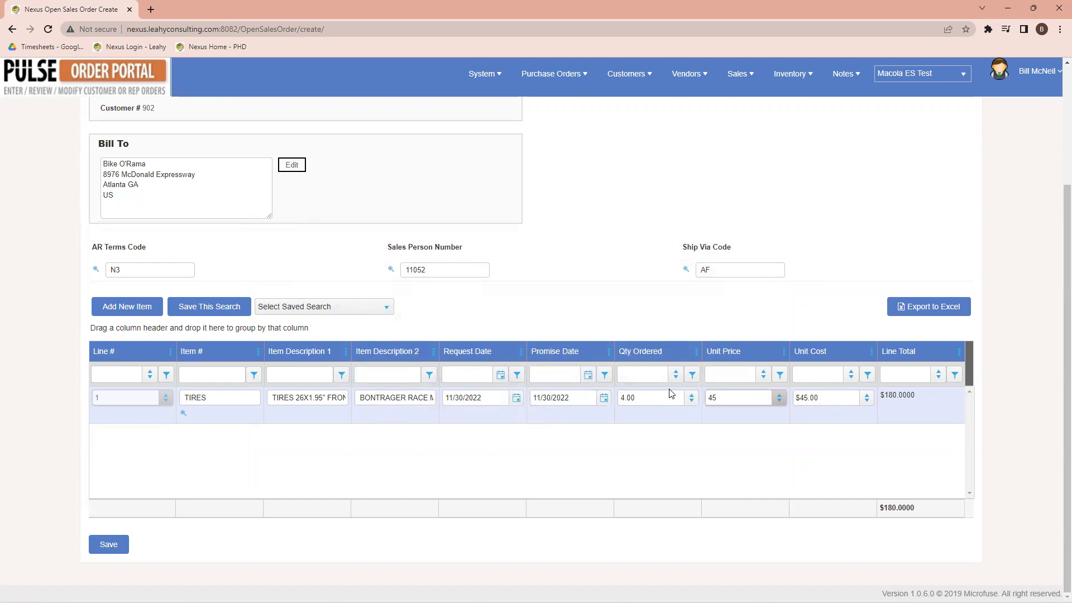
key("Tab")
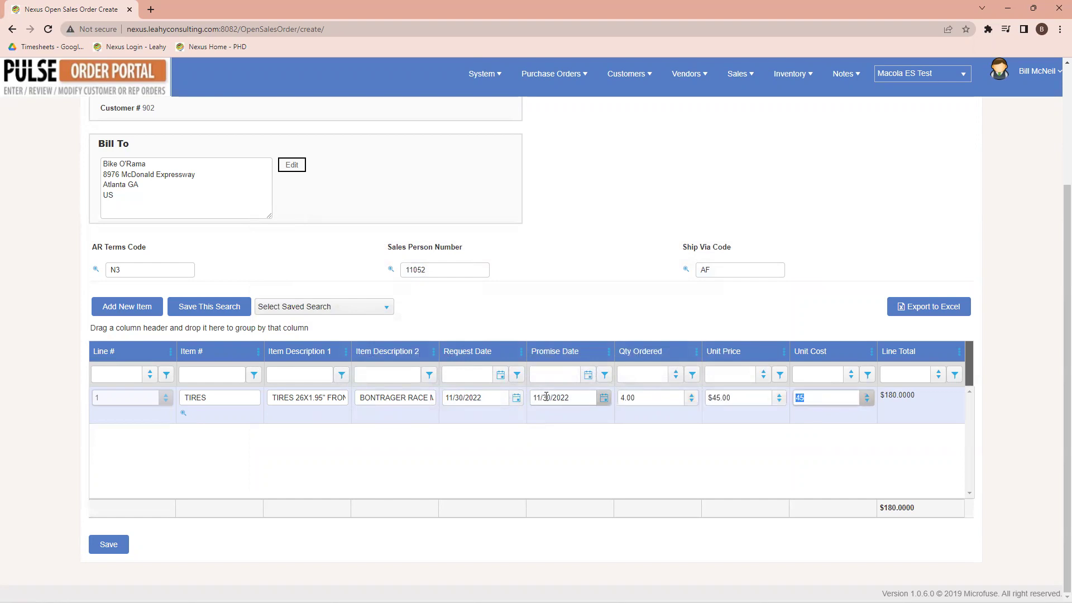
Step: Add line 2: BRACKETS with description 'Test', quantity 10 at $1.00, order total $190
left_click(112, 311)
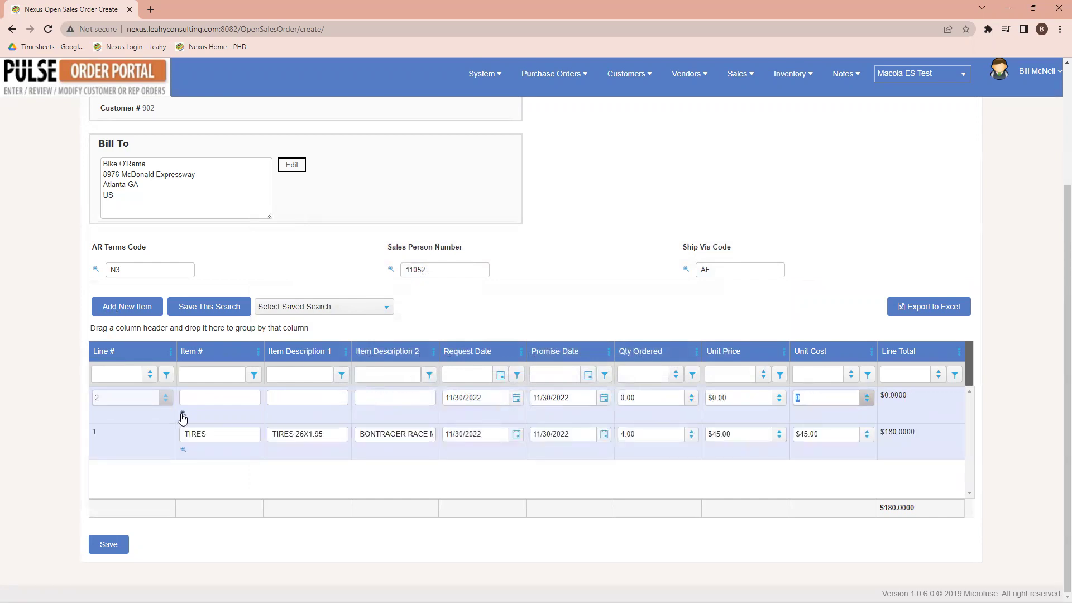
left_click(183, 415)
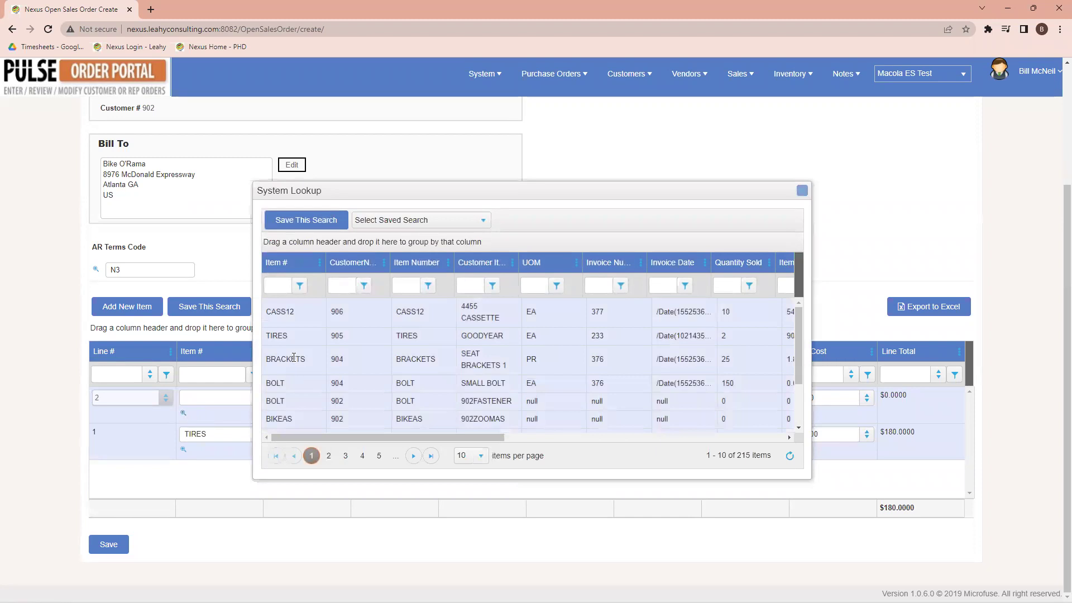
double_click(293, 358)
left_click(382, 398)
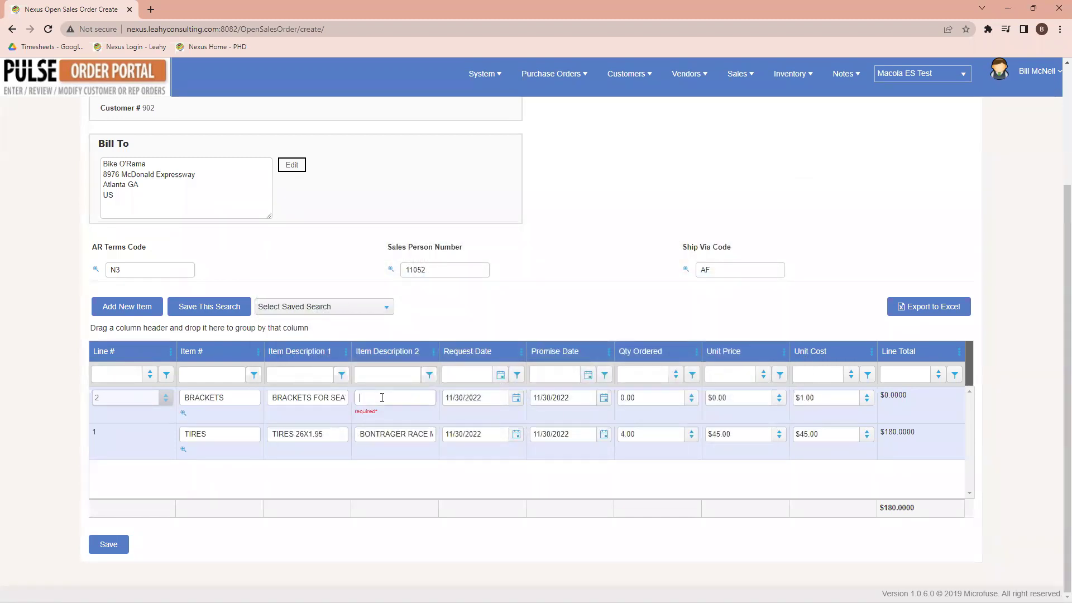
type("Test")
key("Tab")
key("Tab")
key("Tab")
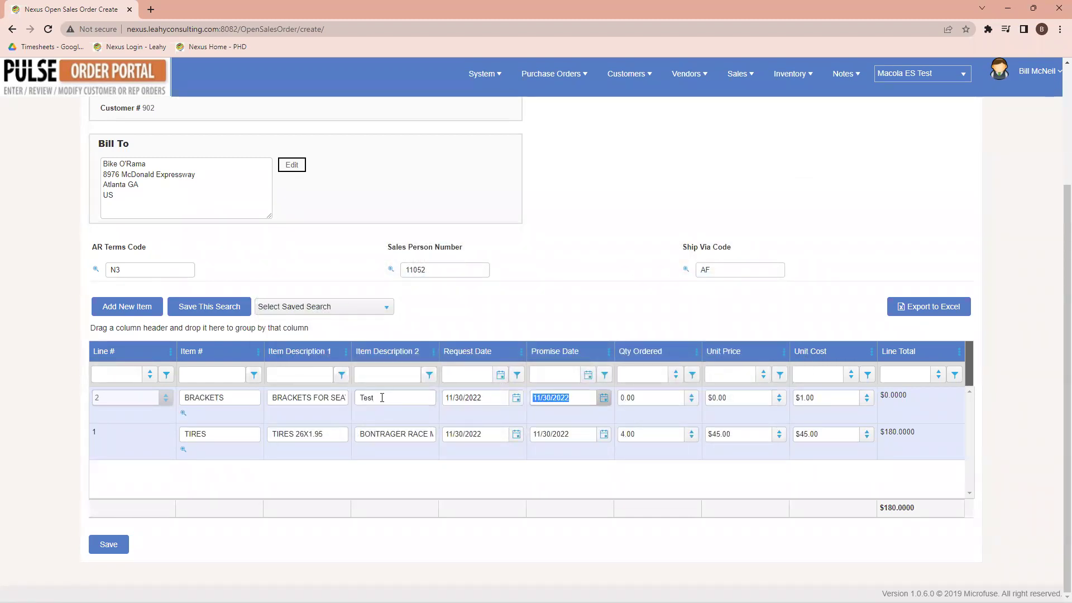
type("10")
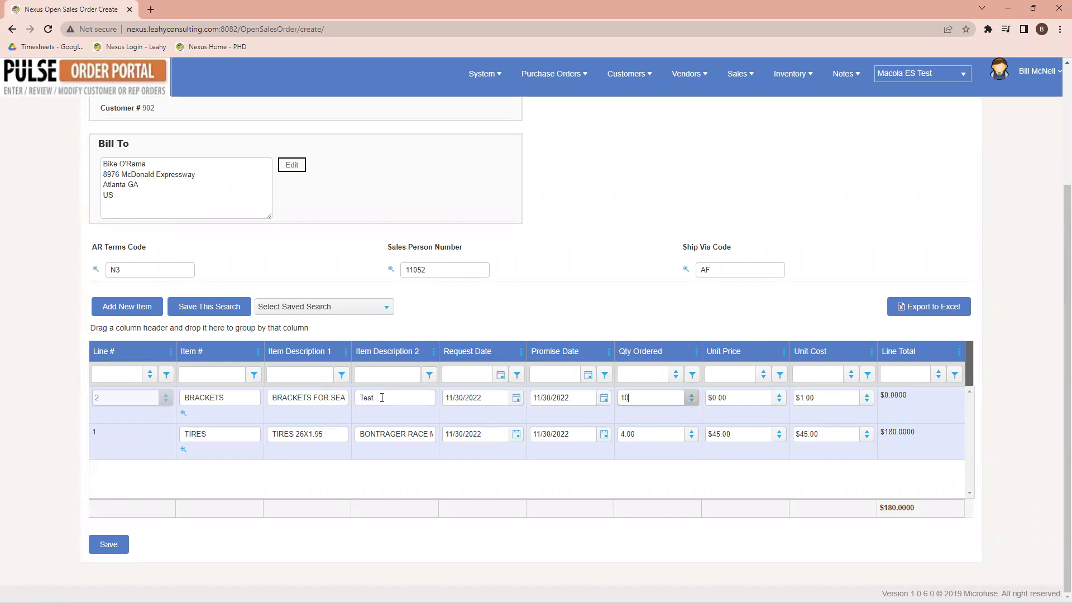
key("Tab")
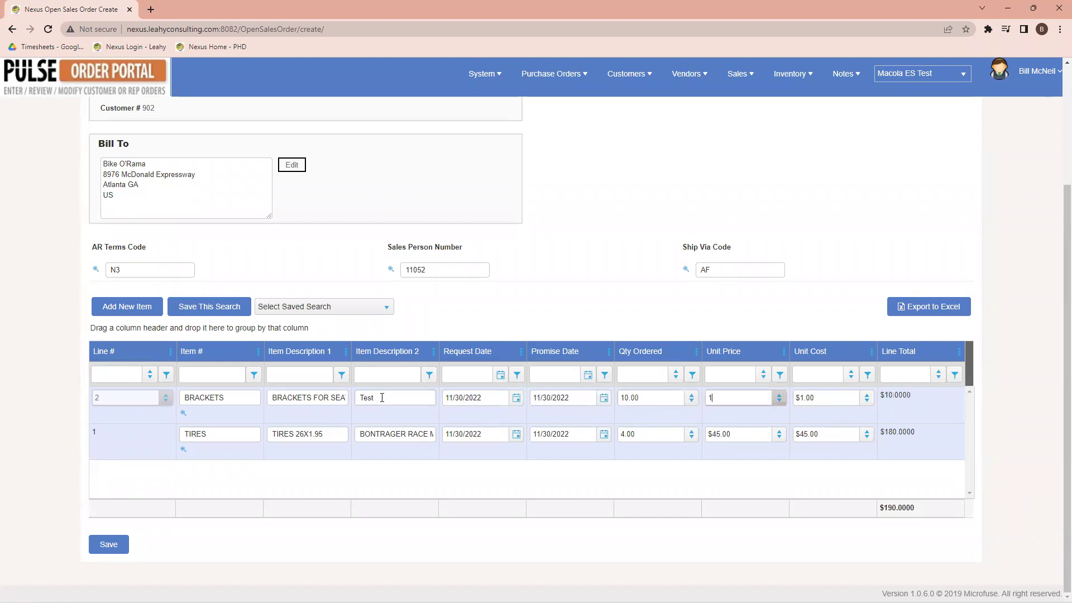
key("Tab")
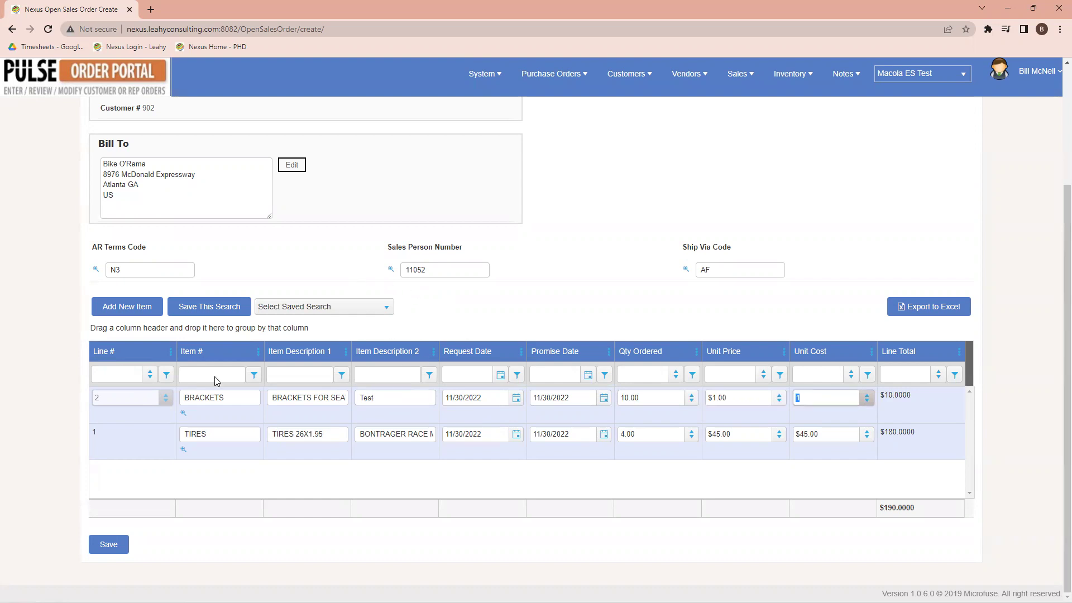
Step: Save the Bike O'Rama sales order with its TIRES and BRACKETS lines
left_click(116, 553)
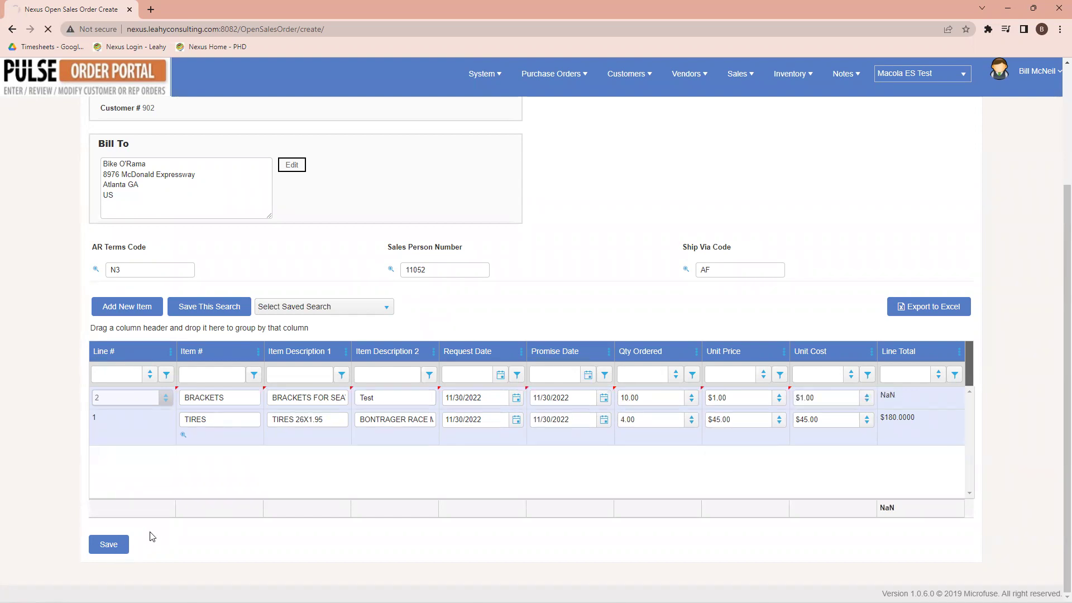